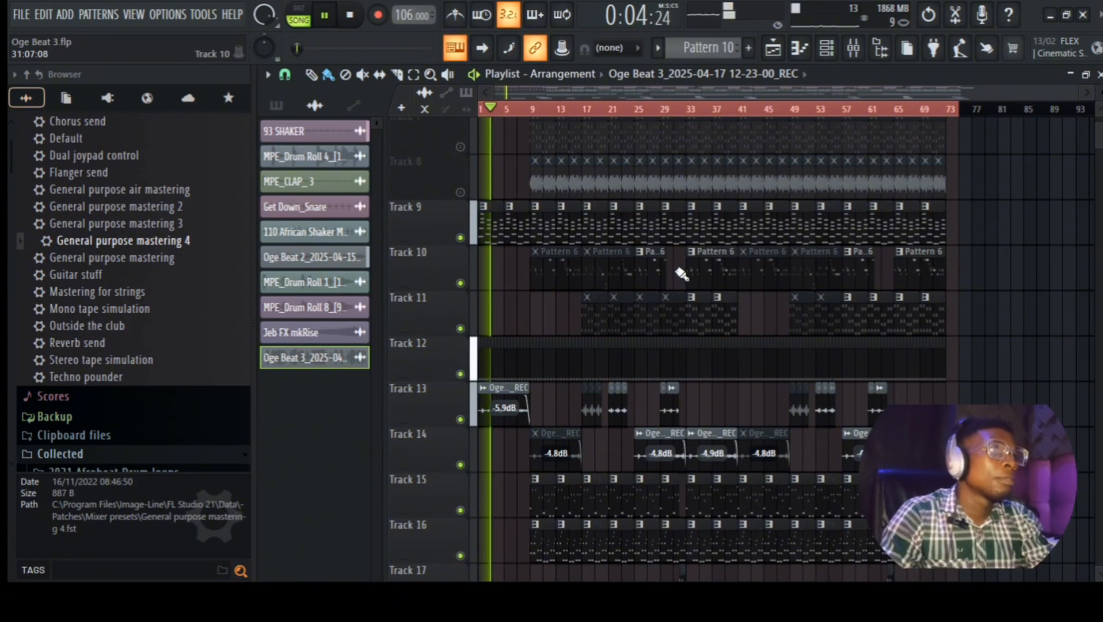
# Step: Scroll the playlist down to review Tracks 14–24 while the song plays
pyautogui.scroll(-6, 601, 572)
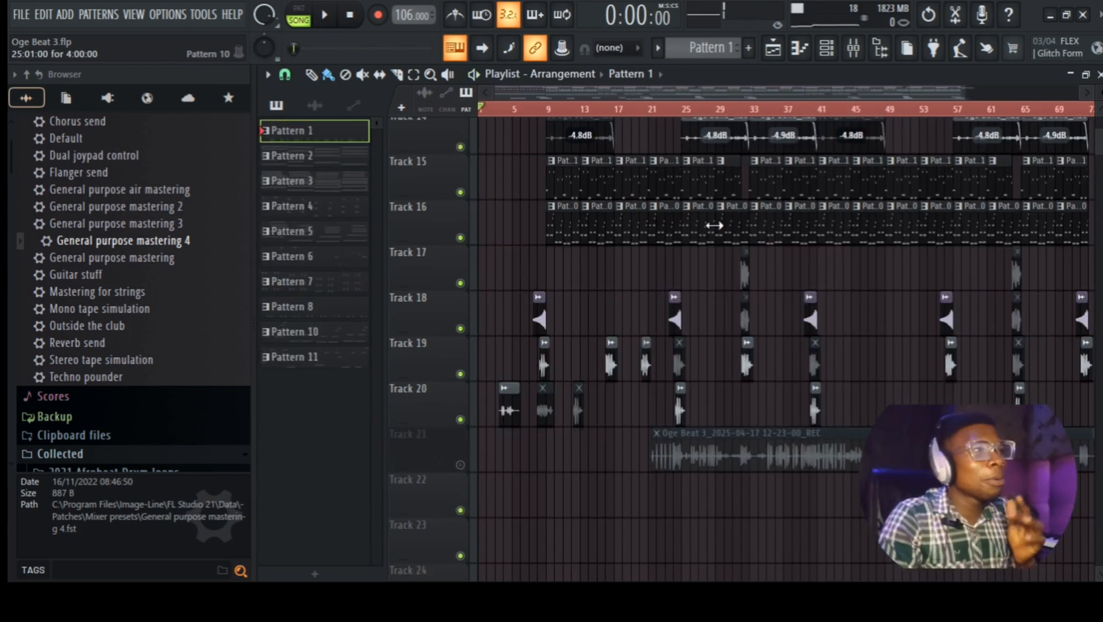
# Step: Return to Track 1 and zoom the playlist to show bars 1–20
pyautogui.scroll(10, 634, 305)
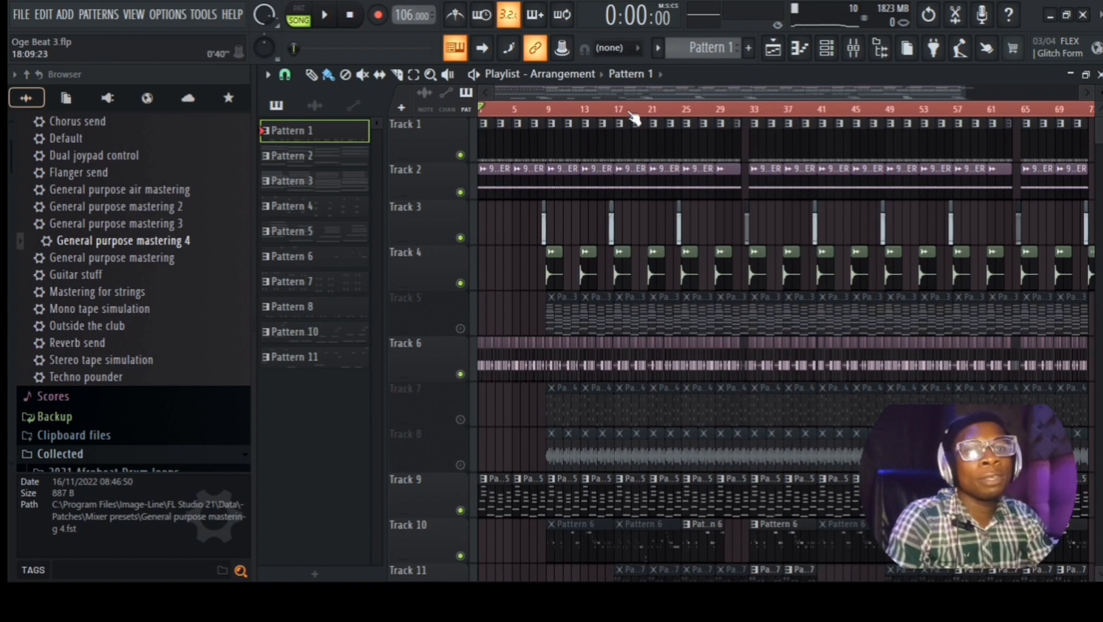
pyautogui.moveTo(966, 93); pyautogui.dragTo(619, 93)
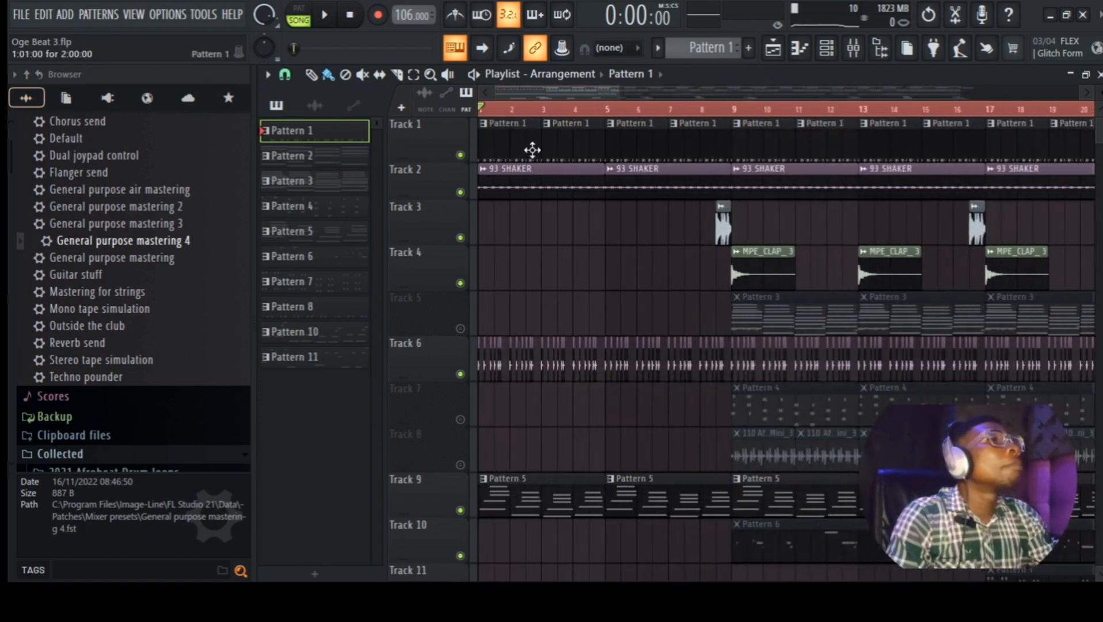
# Step: Play Pattern 1 alone in the Channel rack with the Unsorted filter, then return to the Playlist
pyautogui.click(827, 48)
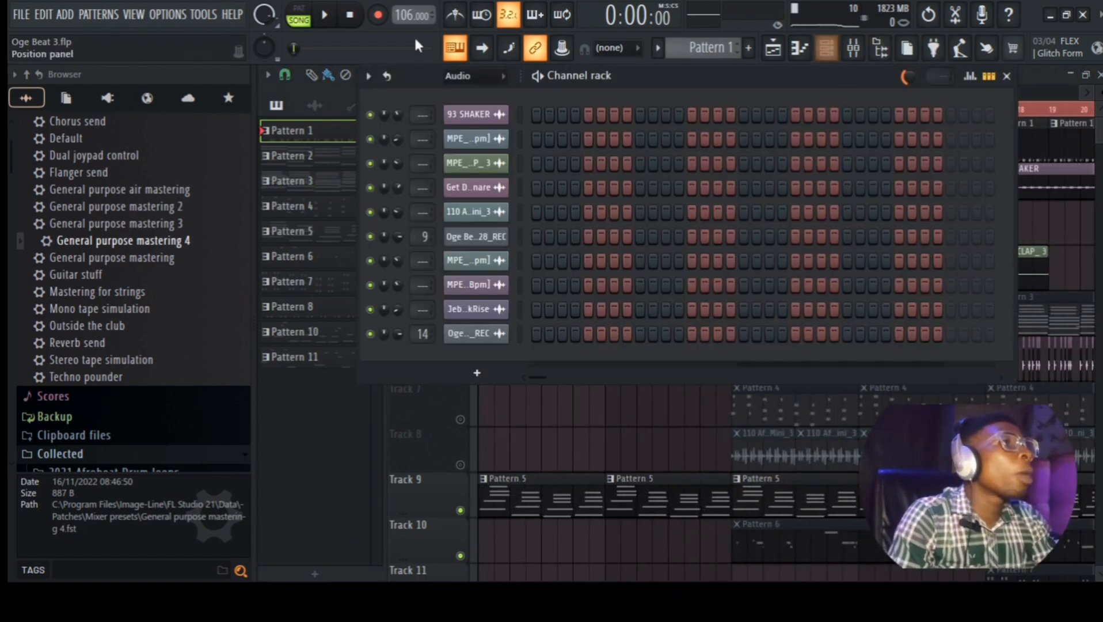
pyautogui.click(459, 82)
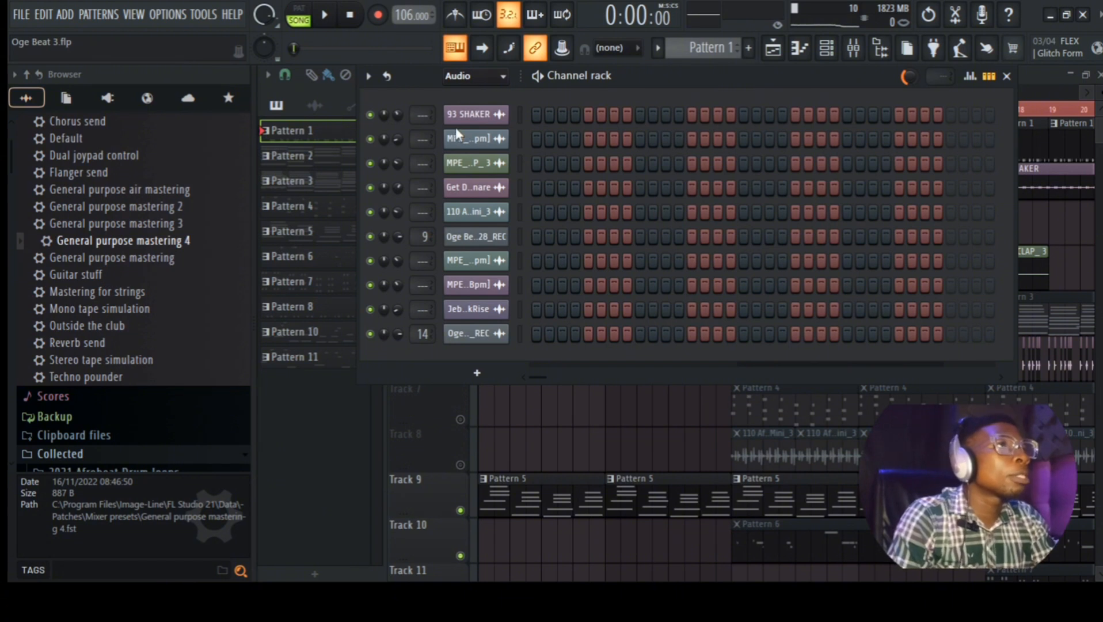
pyautogui.click(455, 128)
pyautogui.click(298, 7)
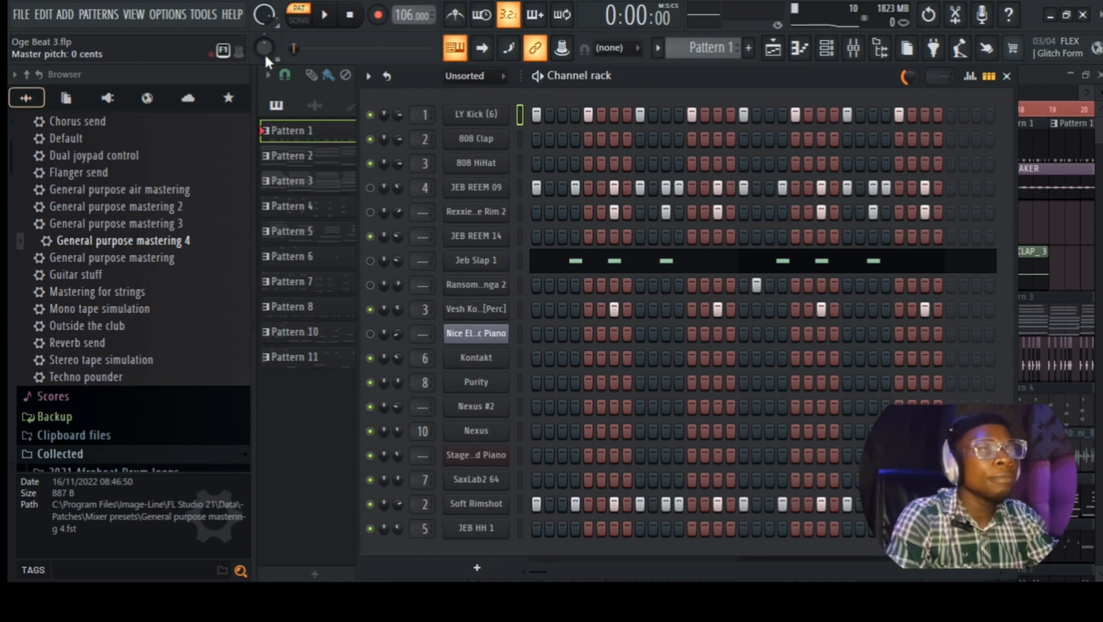
pyautogui.click(325, 15)
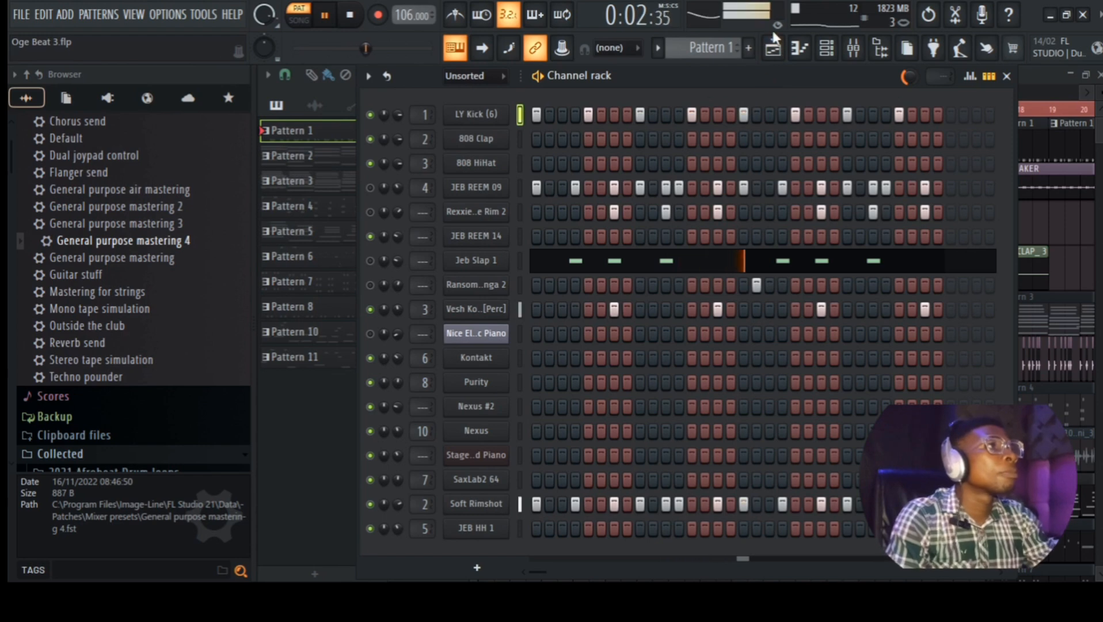
pyautogui.click(773, 47)
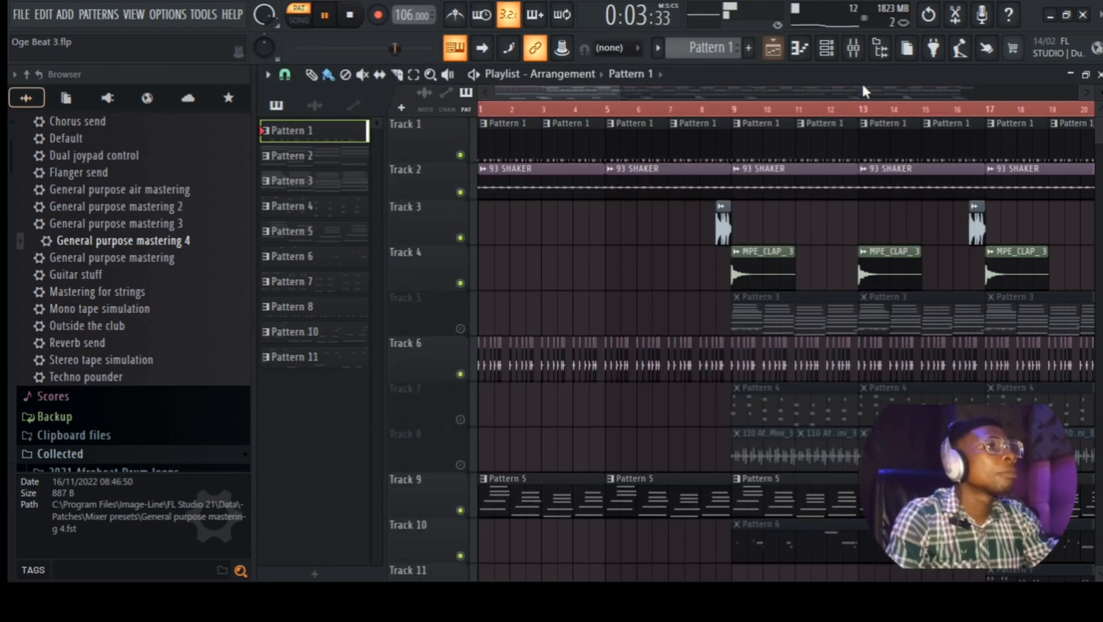
# Step: Stop playback and check the 93 SHAKER sample's channel settings
pyautogui.press('space')
pyautogui.doubleClick(552, 192)
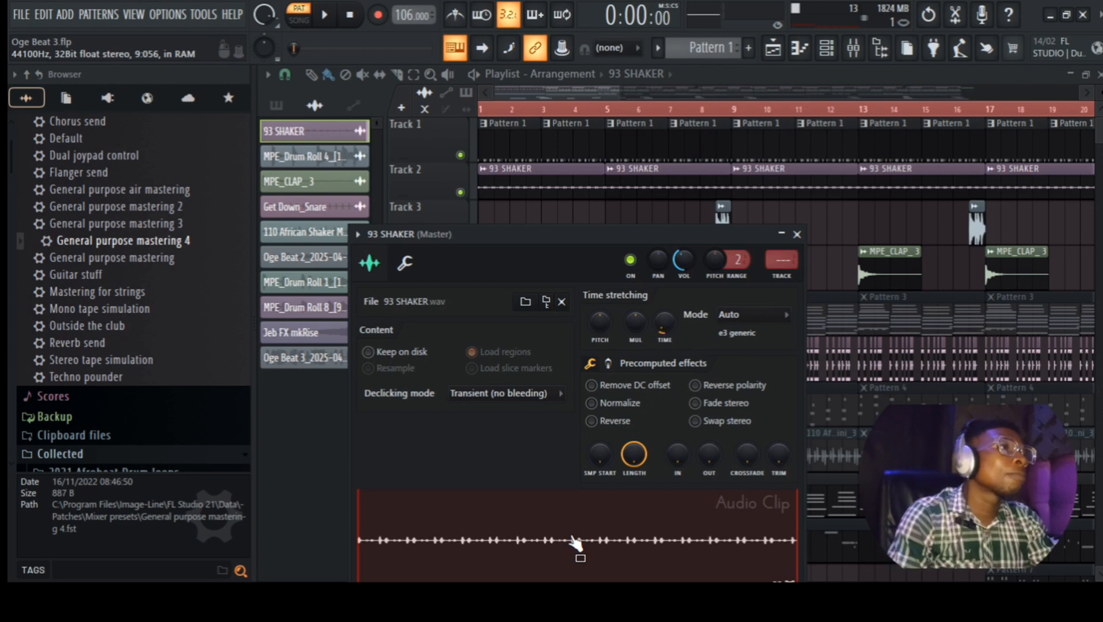
pyautogui.click(797, 234)
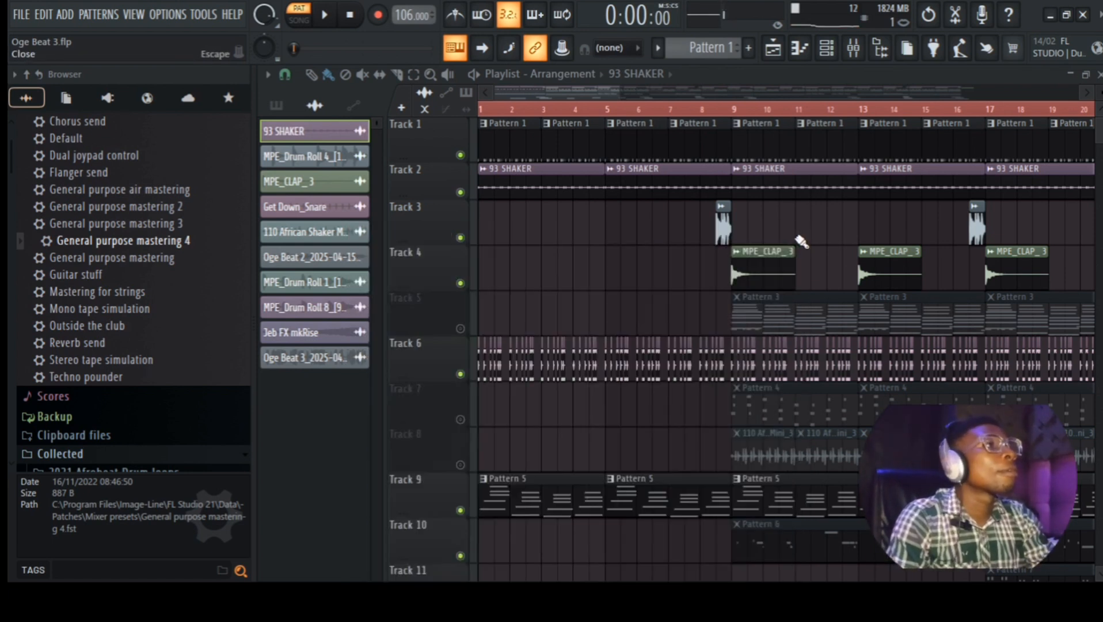
# Step: Preview the MPE_Drum Roll 4 and MPE_CLAP_3 samples from their channel settings, closing each
pyautogui.doubleClick(724, 228)
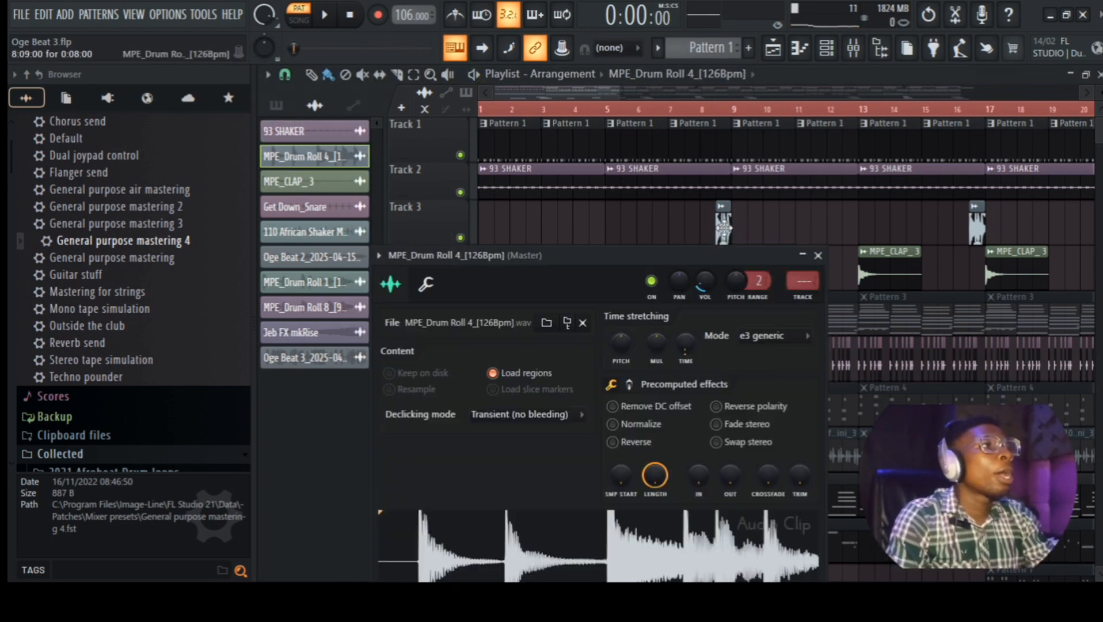
pyautogui.click(642, 540)
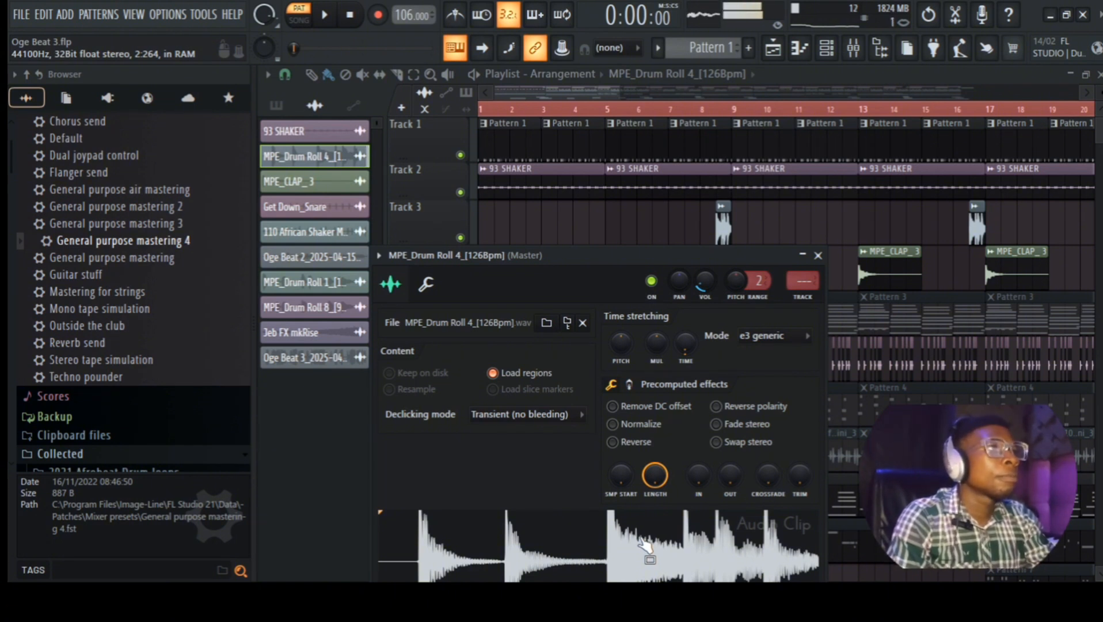
pyautogui.click(818, 255)
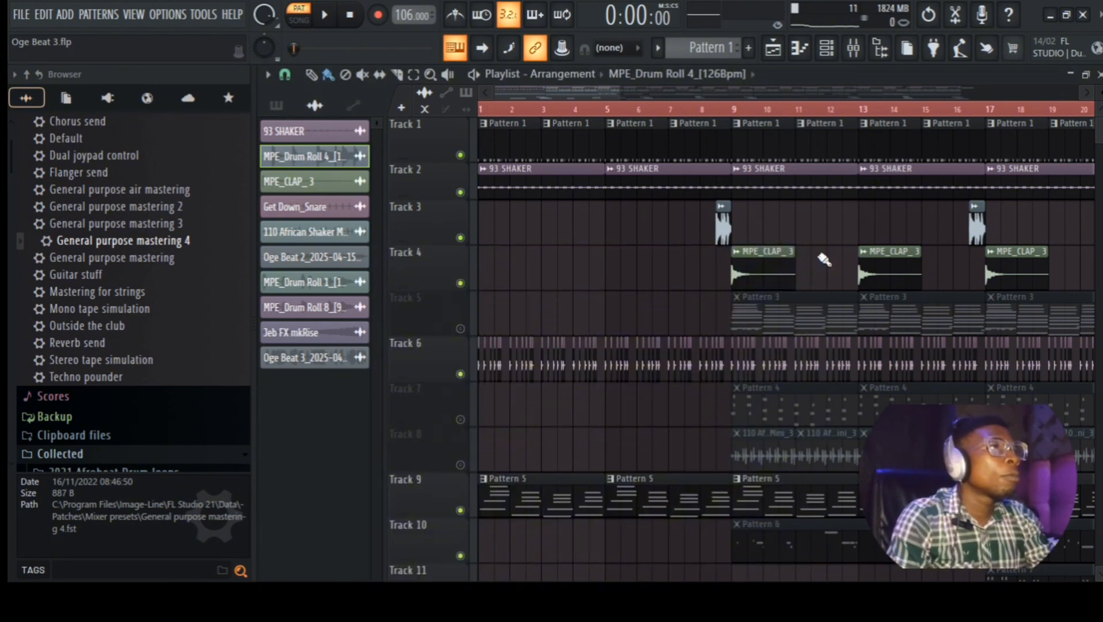
pyautogui.doubleClick(758, 276)
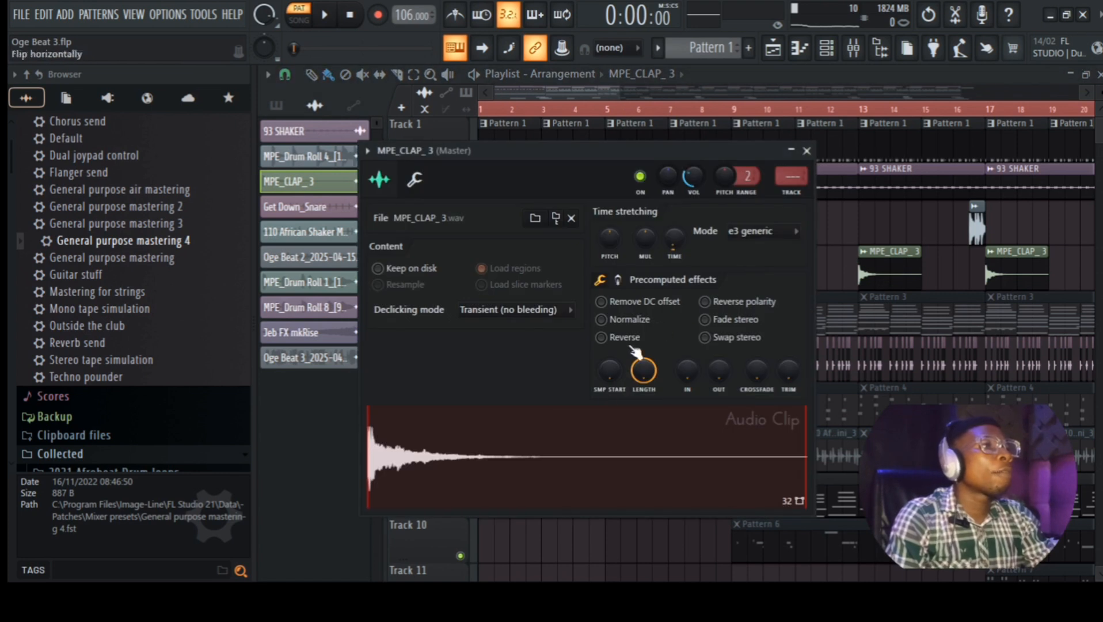
pyautogui.click(567, 455)
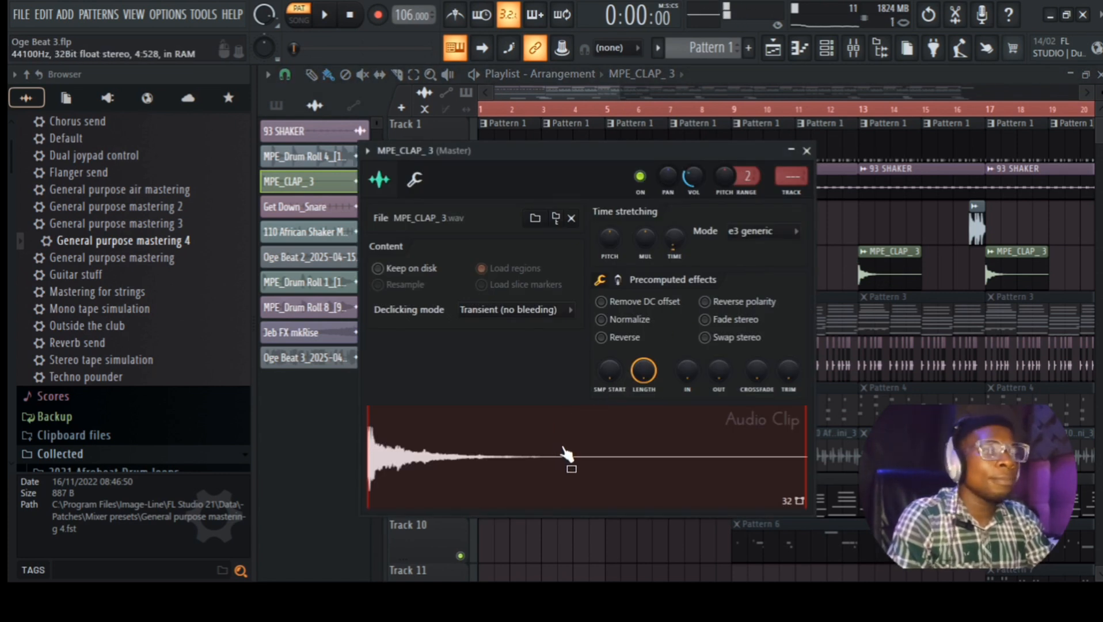
pyautogui.click(806, 150)
pyautogui.scroll(-2, 741, 329)
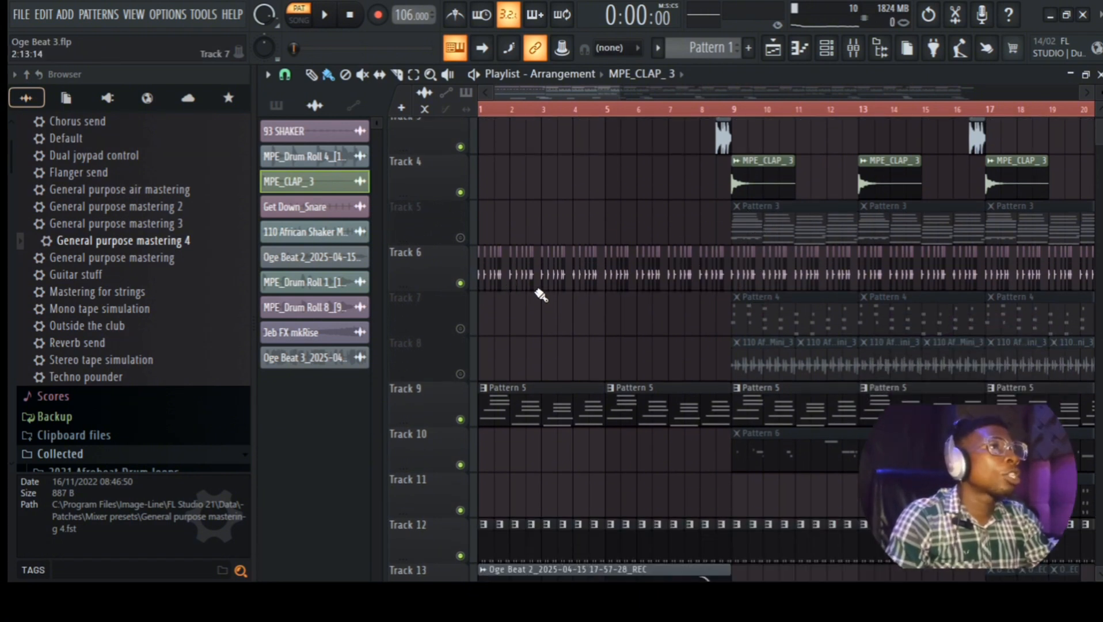
pyautogui.doubleClick(509, 278)
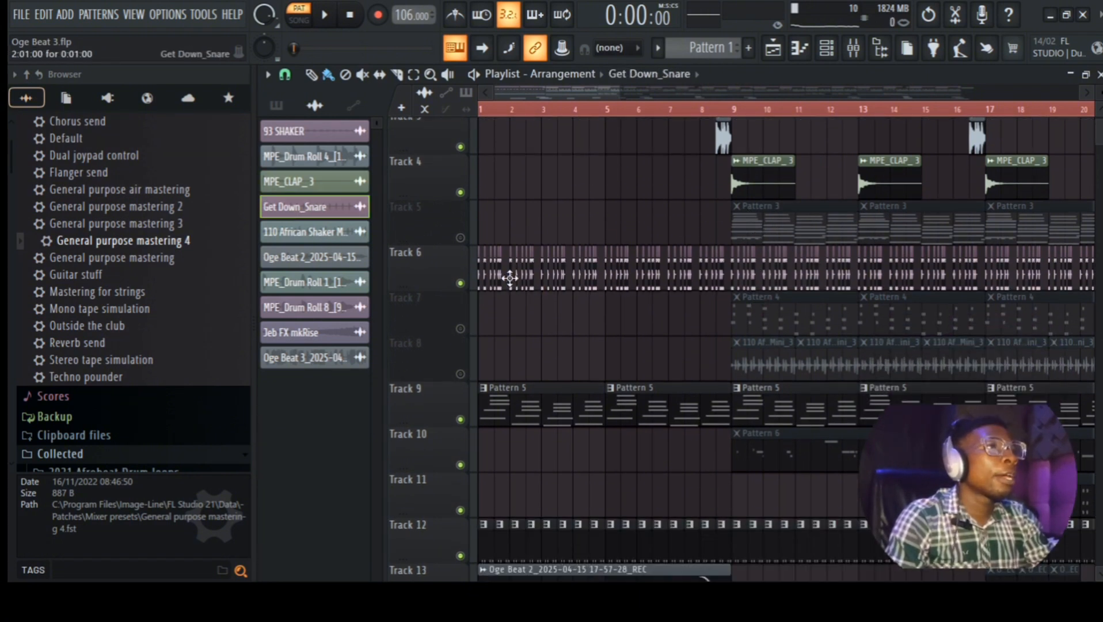
pyautogui.moveTo(592, 299); pyautogui.dragTo(584, 131)
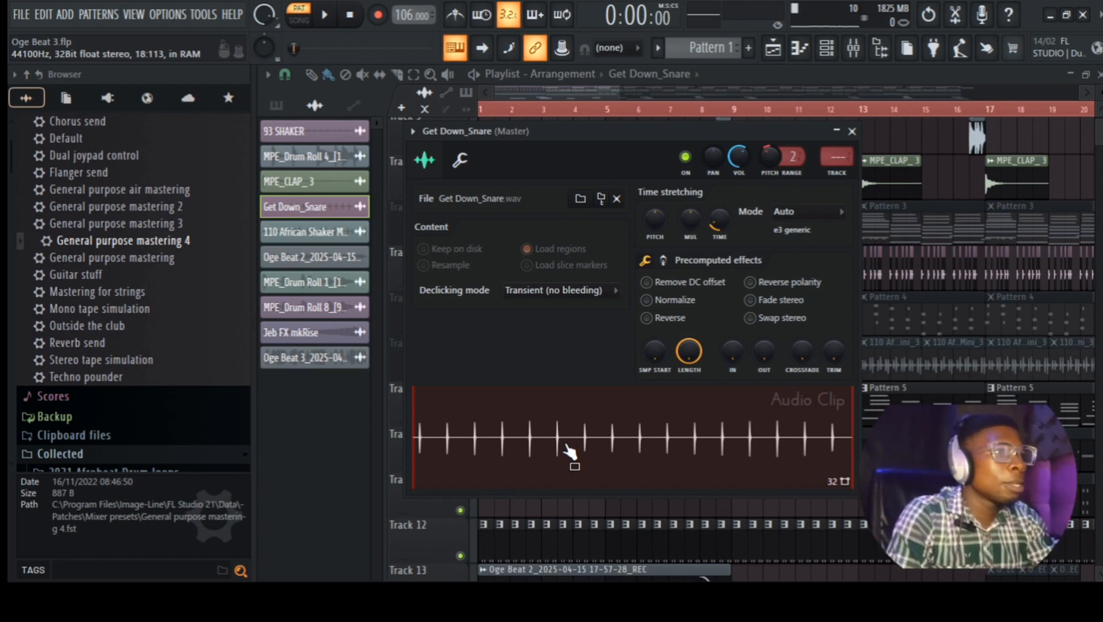
pyautogui.click(852, 132)
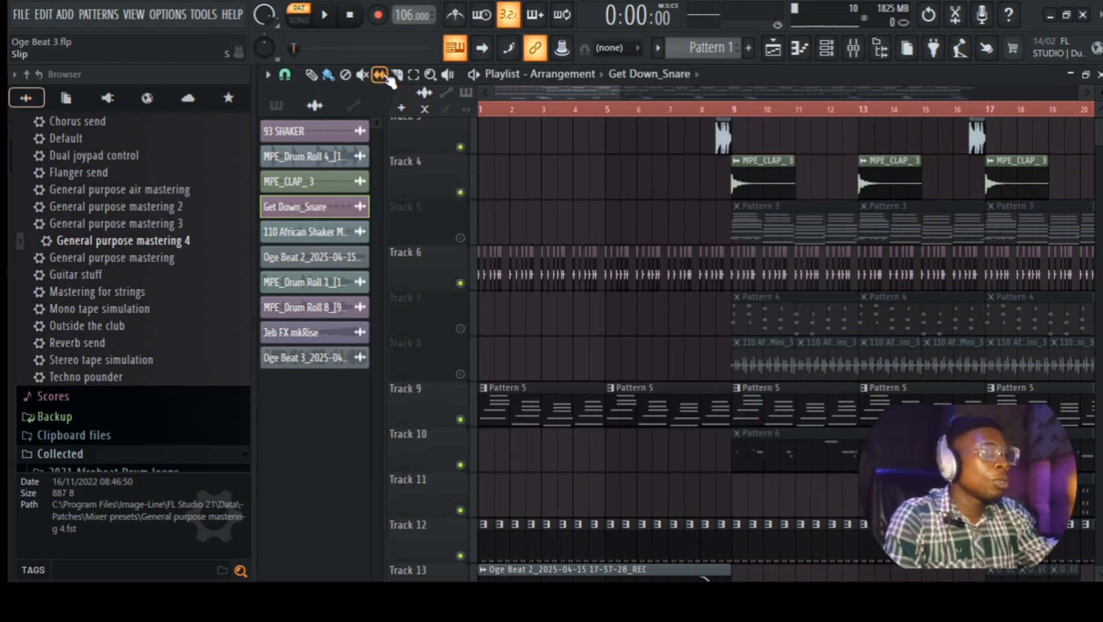
# Step: Make Pattern 5 current and play it alone in the Channel rack
pyautogui.scroll(-3, 720, 257)
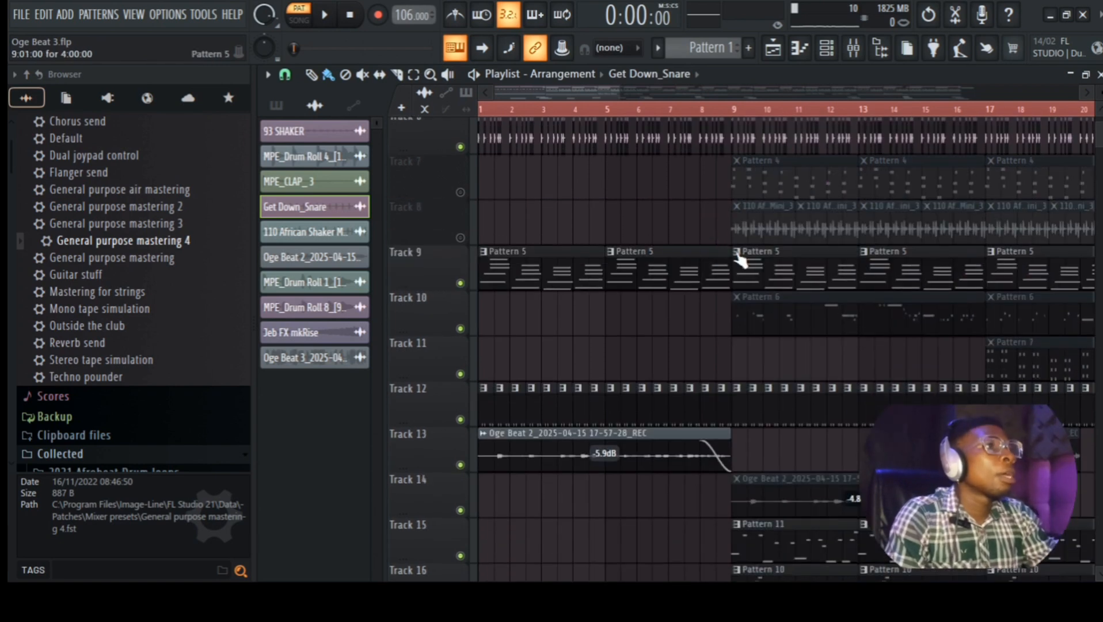
pyautogui.scroll(-1, 759, 254)
pyautogui.click(541, 228)
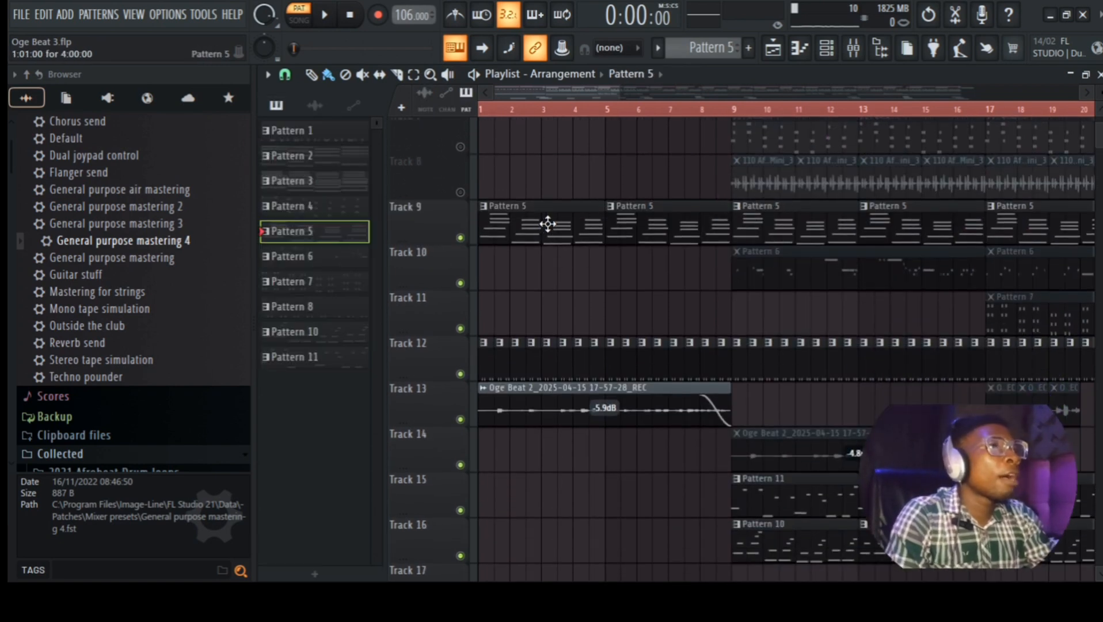
pyautogui.click(827, 48)
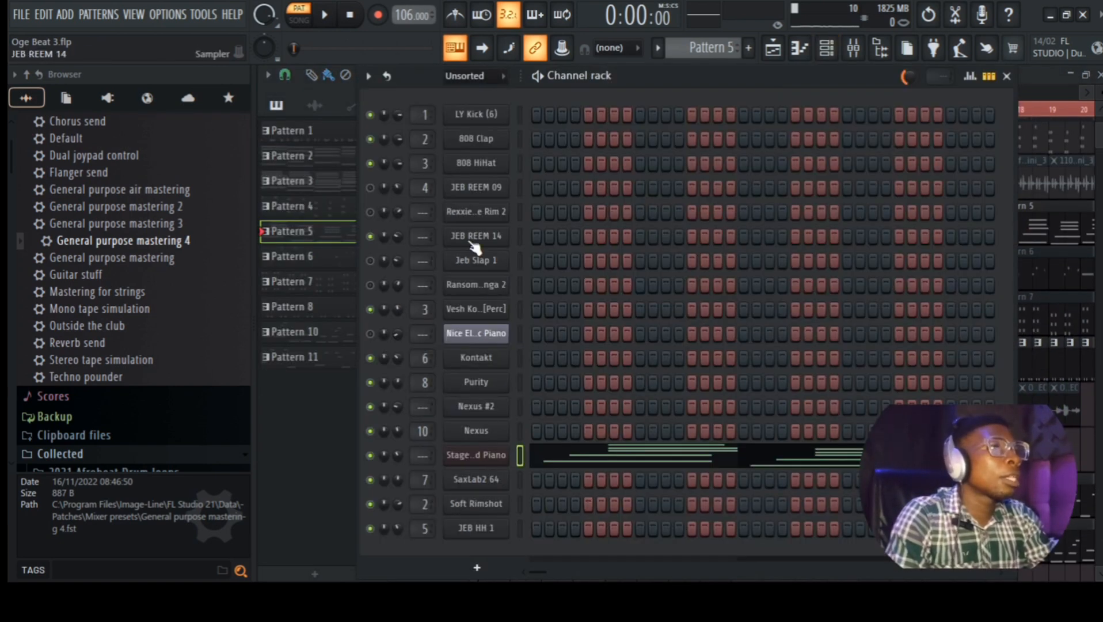
pyautogui.click(329, 17)
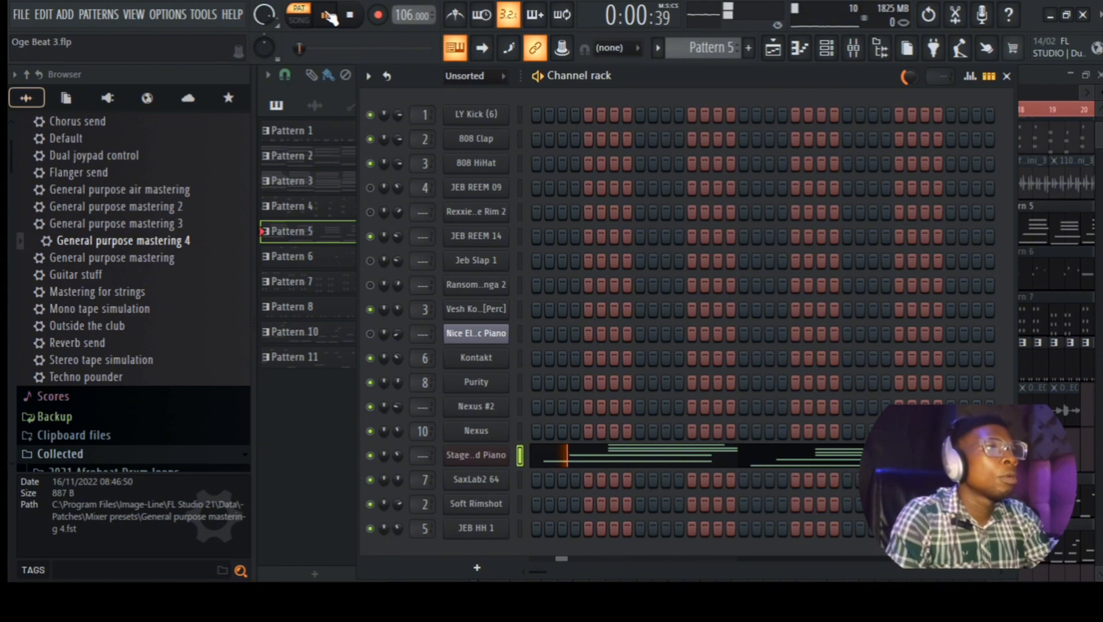
# Step: Raise the piano channel's volume from 43% to 54%, then stop and return to the Playlist
pyautogui.moveTo(398, 455); pyautogui.dragTo(395, 457)
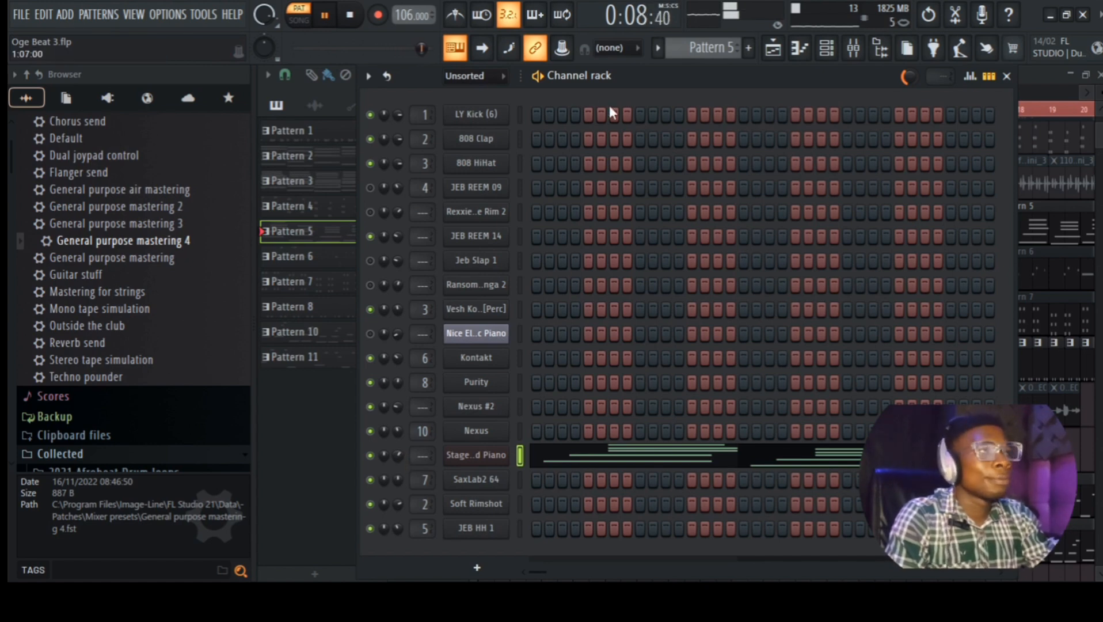
pyautogui.press('space')
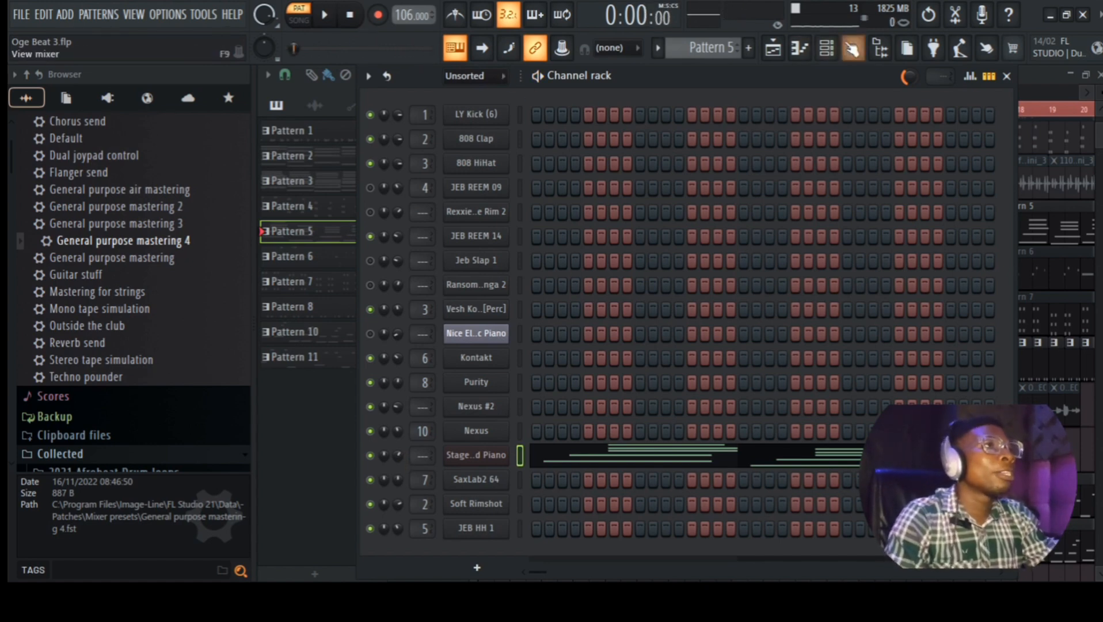
pyautogui.click(773, 48)
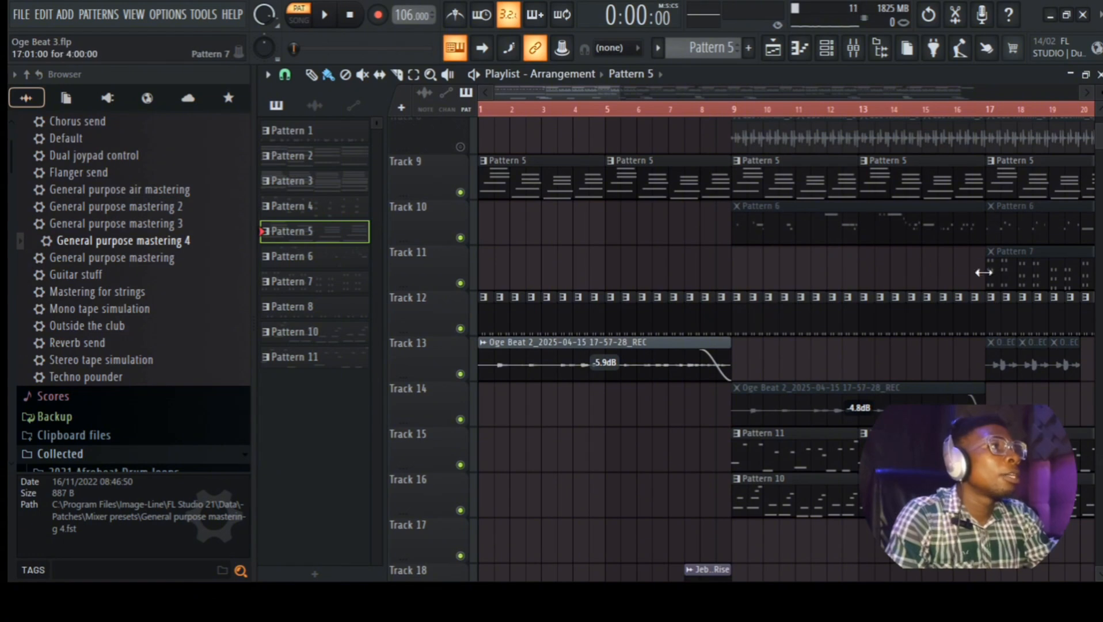
# Step: Make Pattern 6 current and inspect the SaxLab2 64 instrument window from the Channel rack
pyautogui.moveTo(570, 90); pyautogui.dragTo(668, 100)
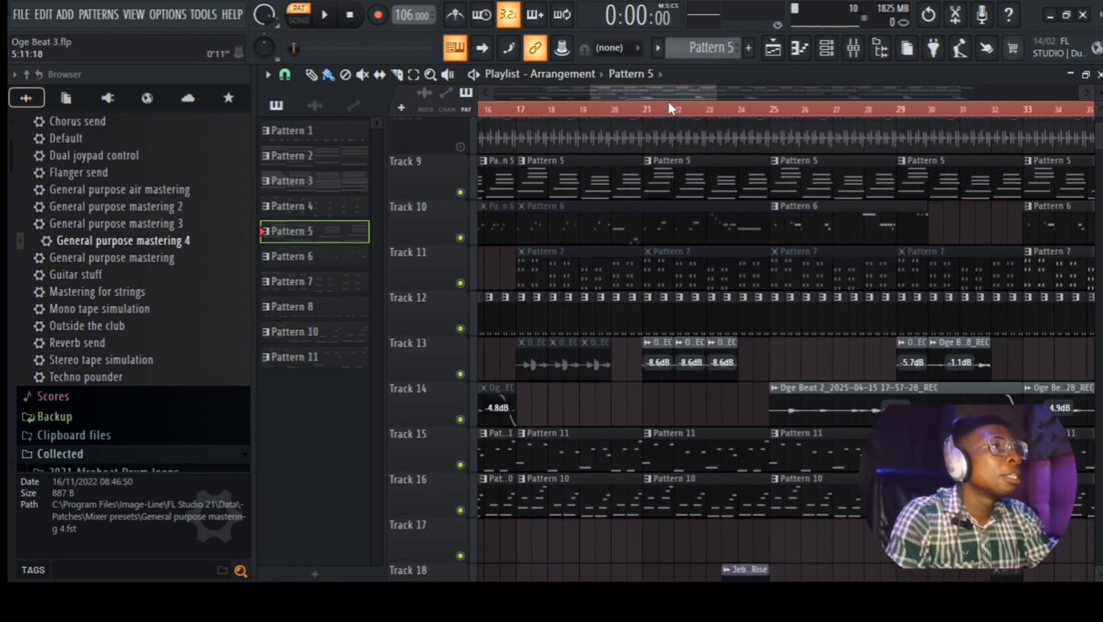
pyautogui.click(808, 226)
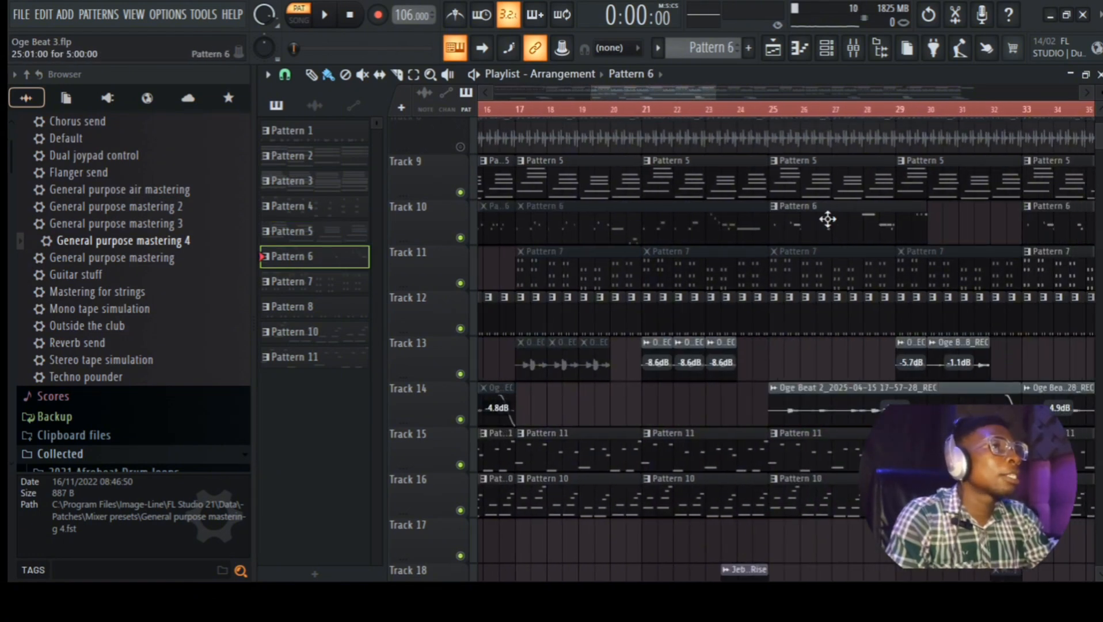
pyautogui.click(826, 48)
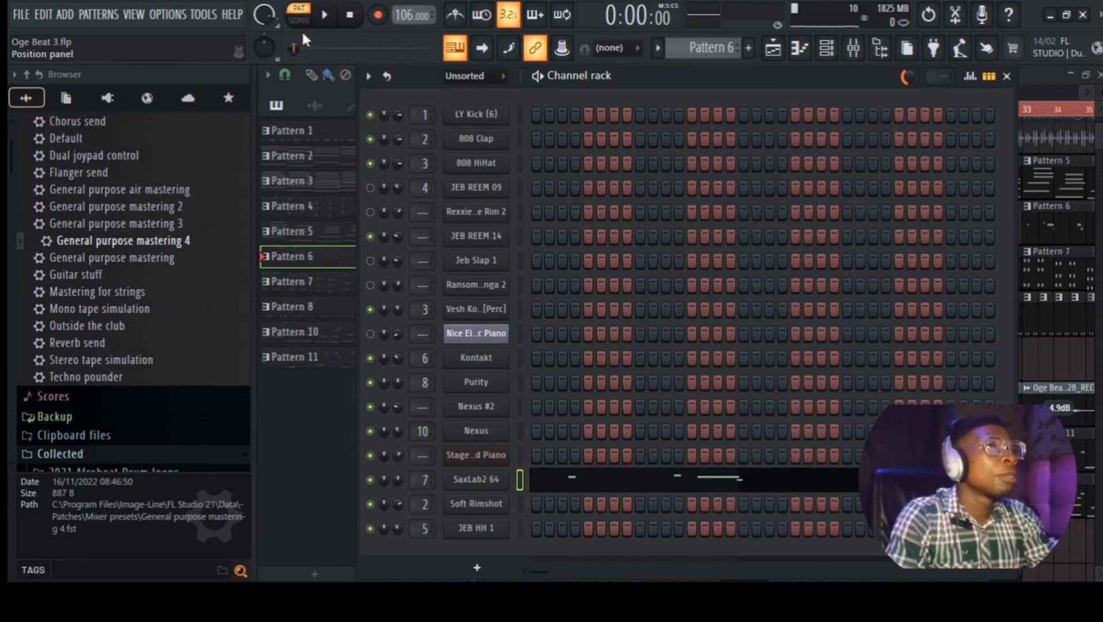
pyautogui.click(487, 478)
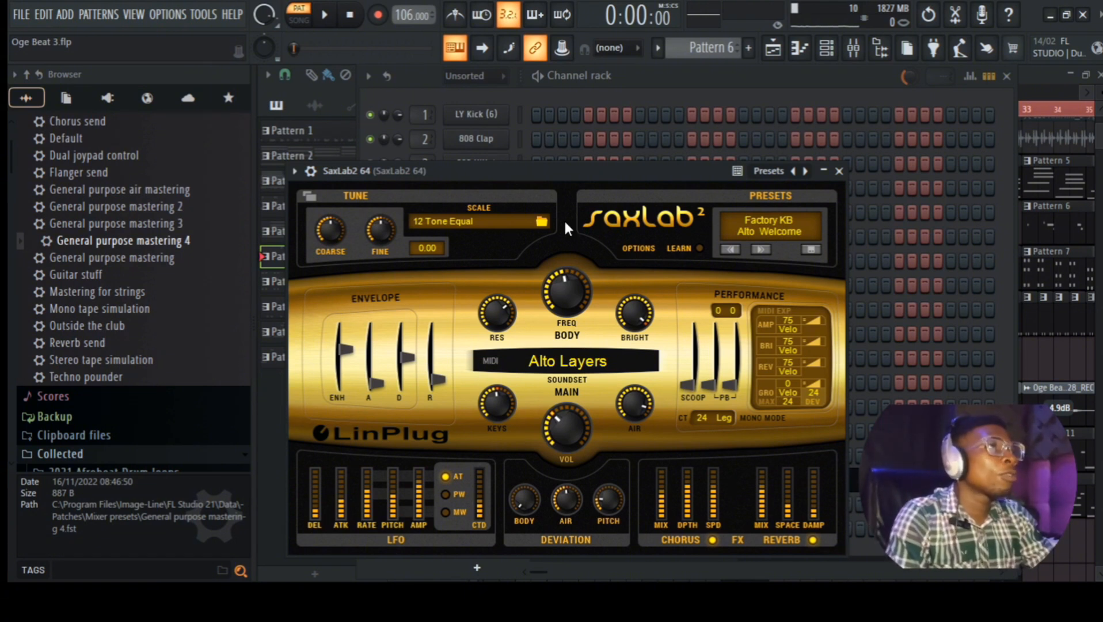
pyautogui.moveTo(559, 170); pyautogui.dragTo(571, 111)
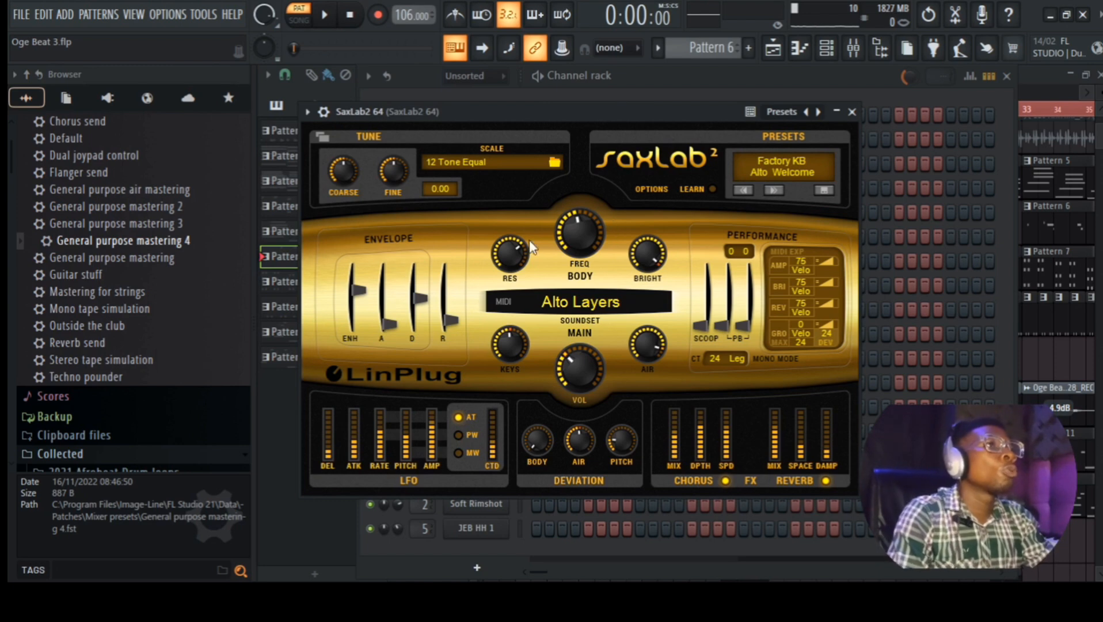
pyautogui.click(854, 112)
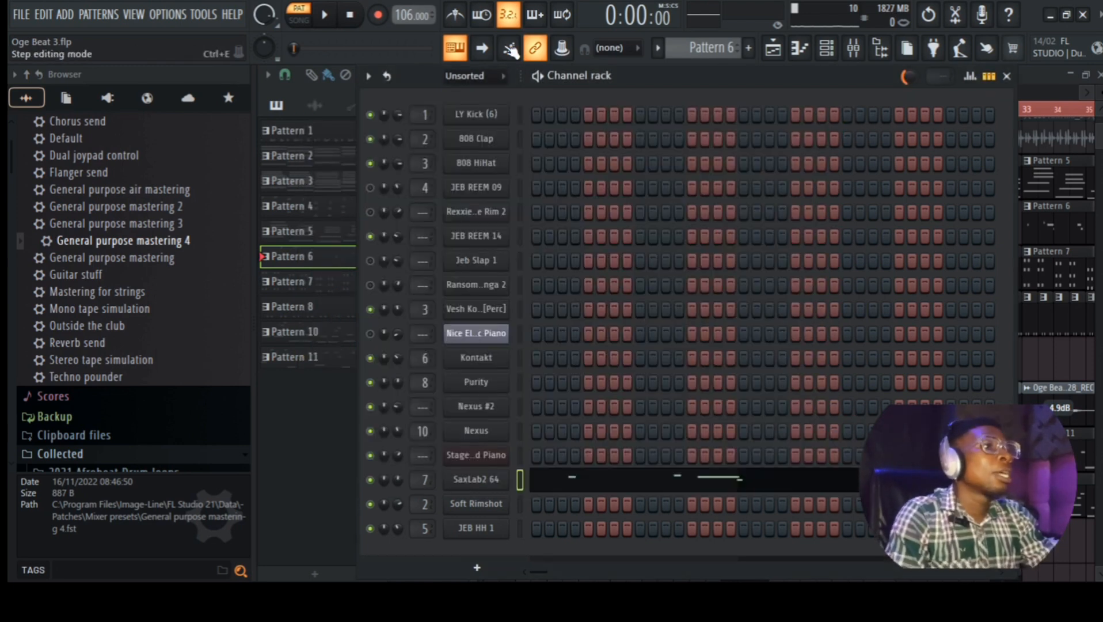
# Step: Play Pattern 6's sax part alone, then stop with the Playlist arrangement in view
pyautogui.click(326, 17)
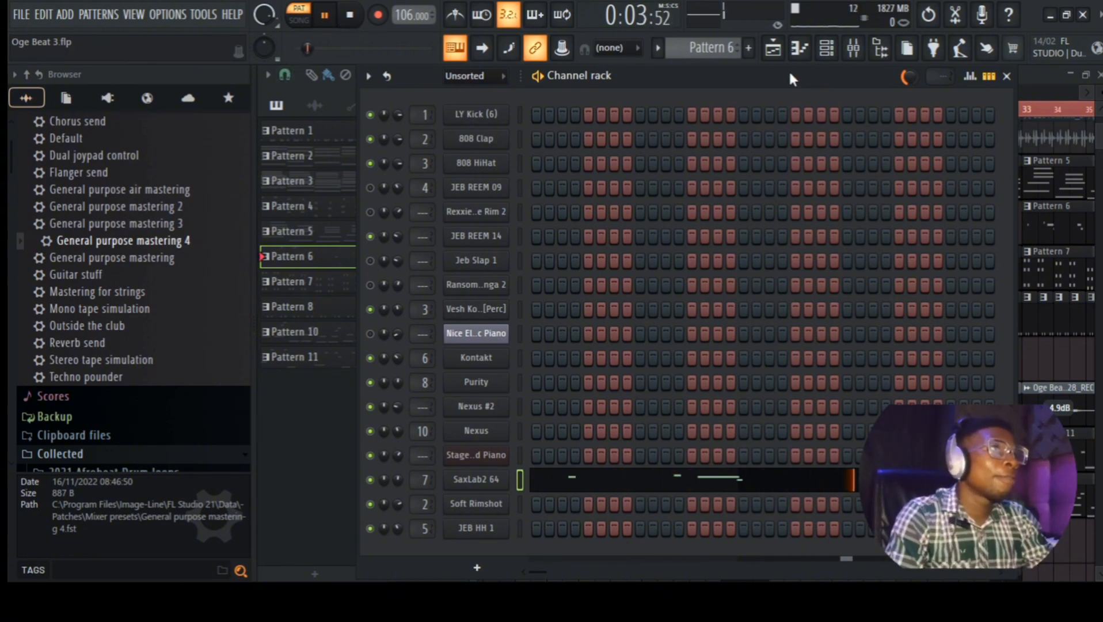
pyautogui.click(782, 50)
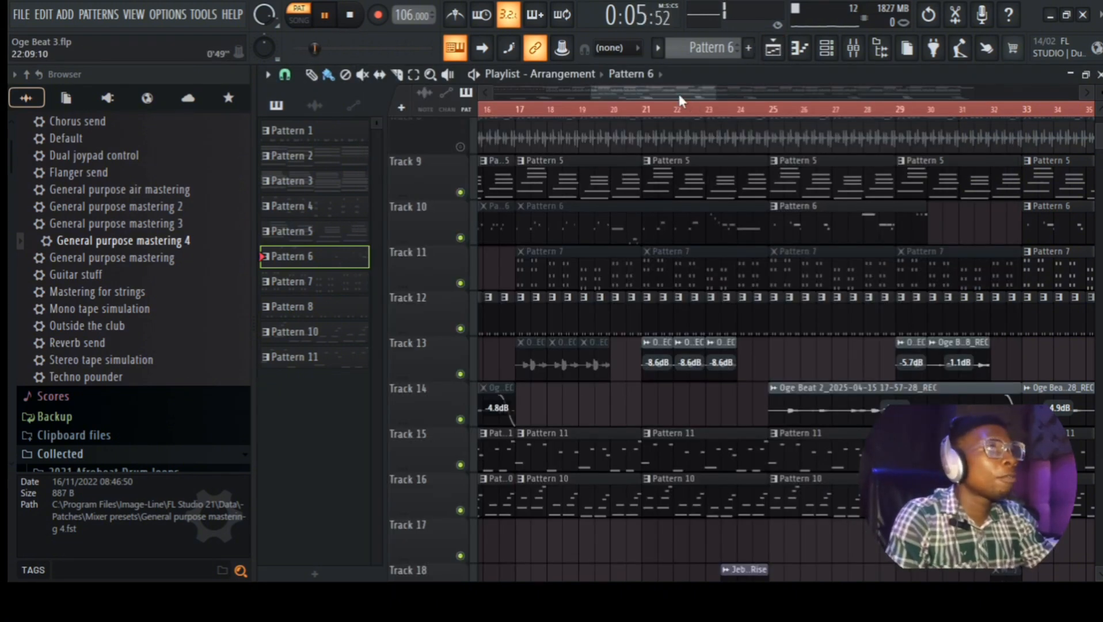
pyautogui.moveTo(680, 94); pyautogui.dragTo(761, 100)
pyautogui.press('space')
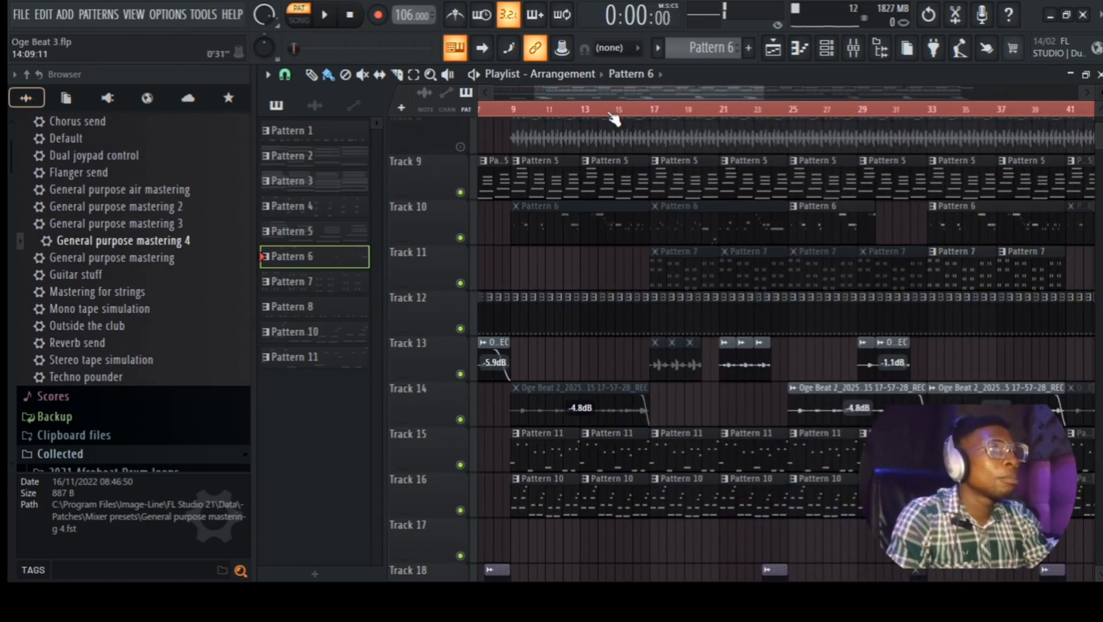
# Step: Open the Pattern 7 clip and view the Purity instrument's Karimba preset, then close it
pyautogui.doubleClick(955, 278)
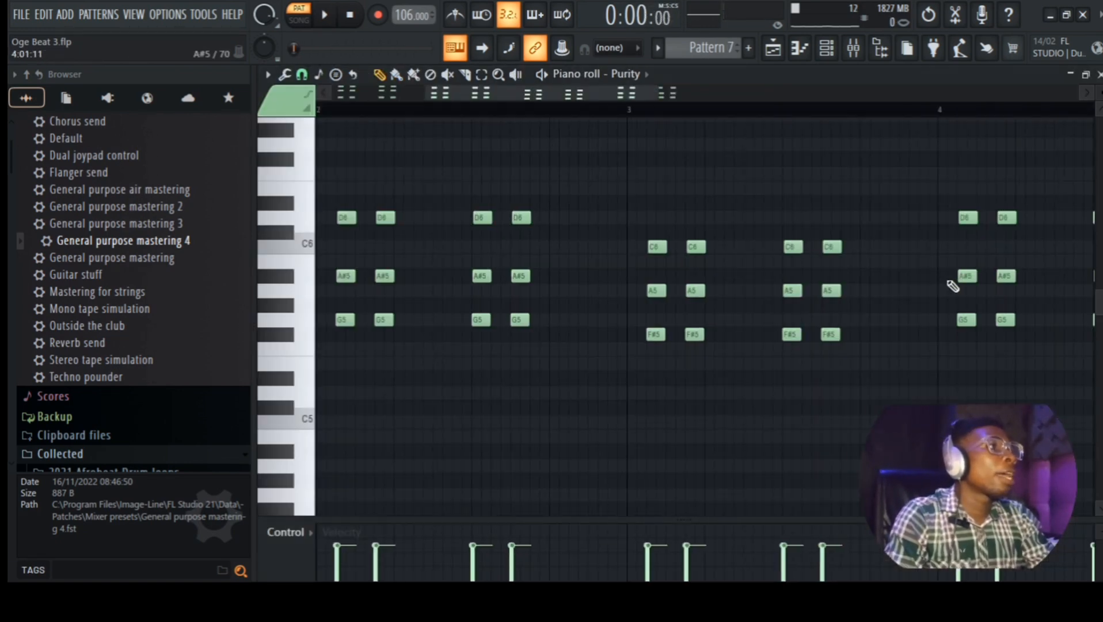
pyautogui.click(827, 48)
pyautogui.click(490, 386)
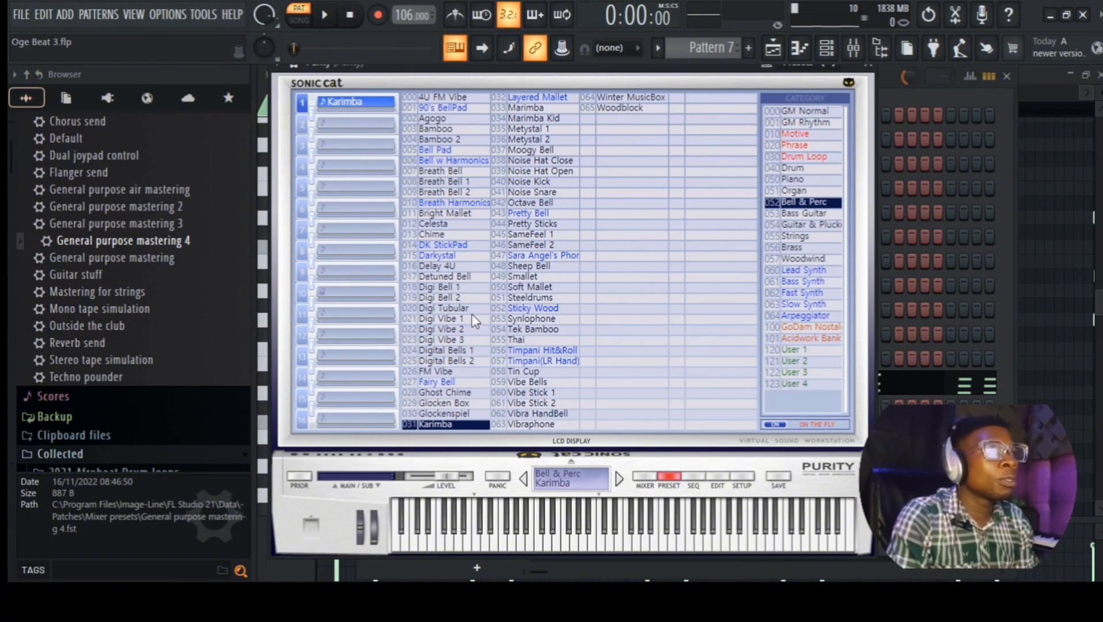
pyautogui.moveTo(545, 66); pyautogui.dragTo(543, 102)
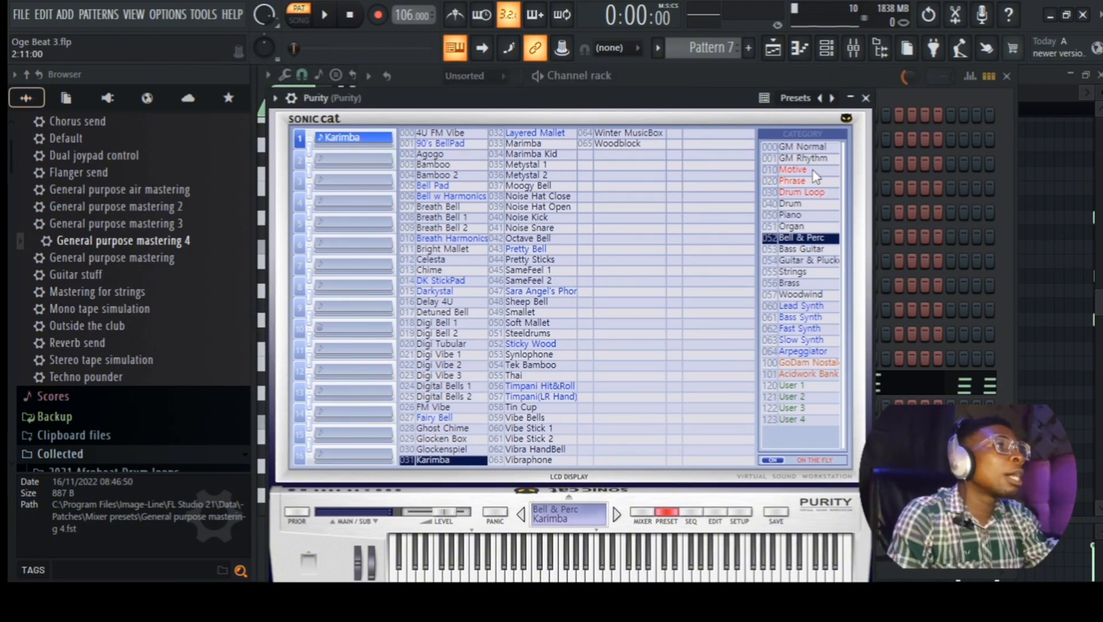
pyautogui.click(865, 98)
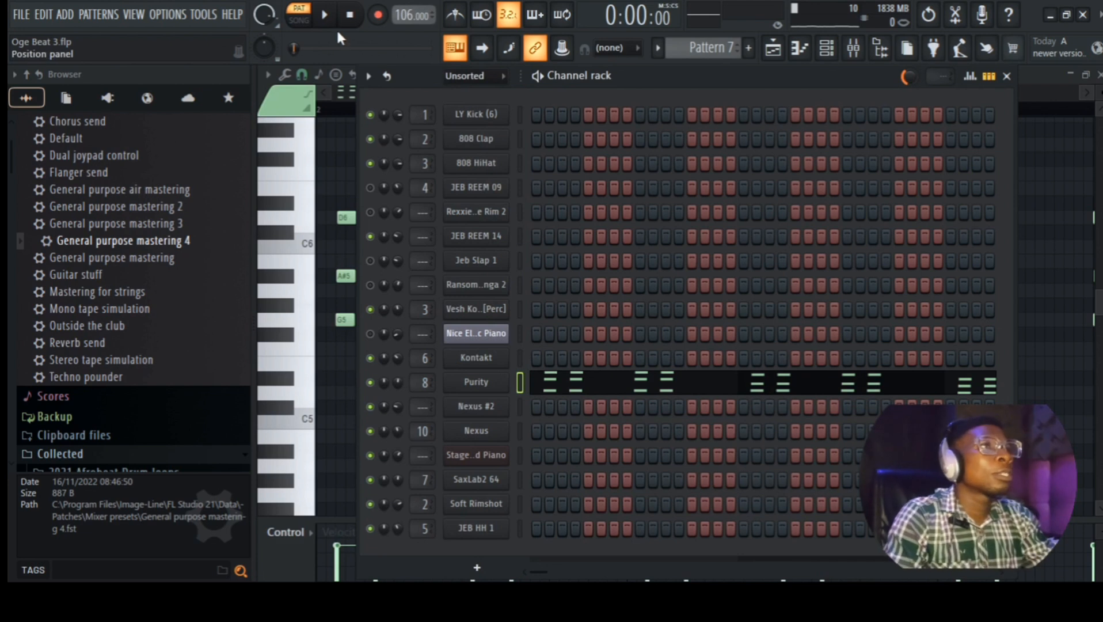
# Step: Play Pattern 7, stop it, and bring the Playlist arrangement back
pyautogui.press('space')
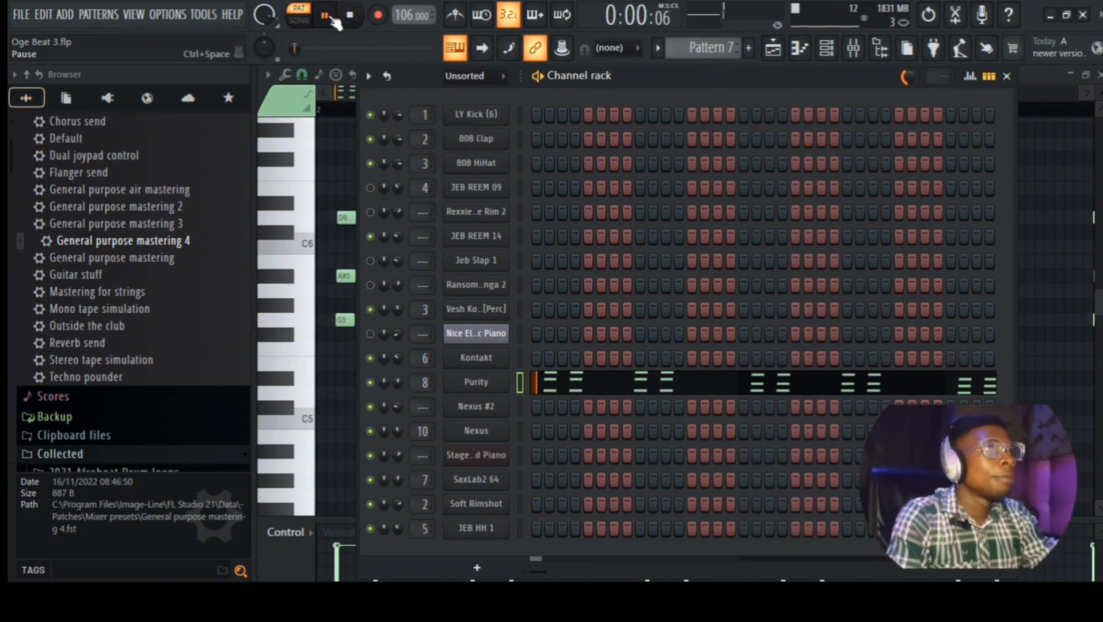
pyautogui.click(350, 16)
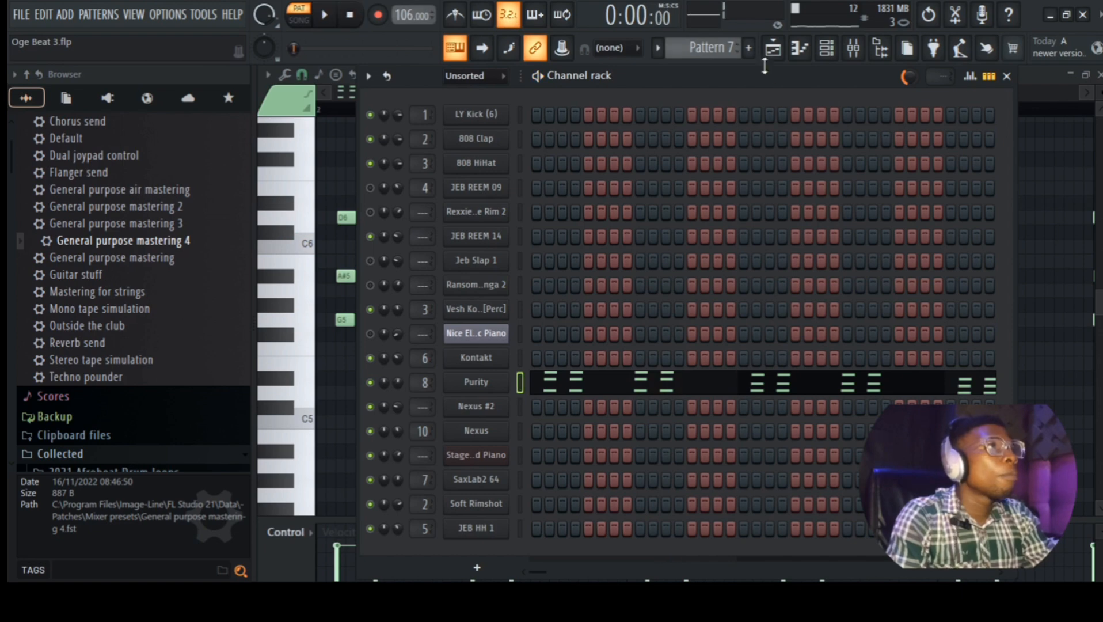
pyautogui.click(773, 48)
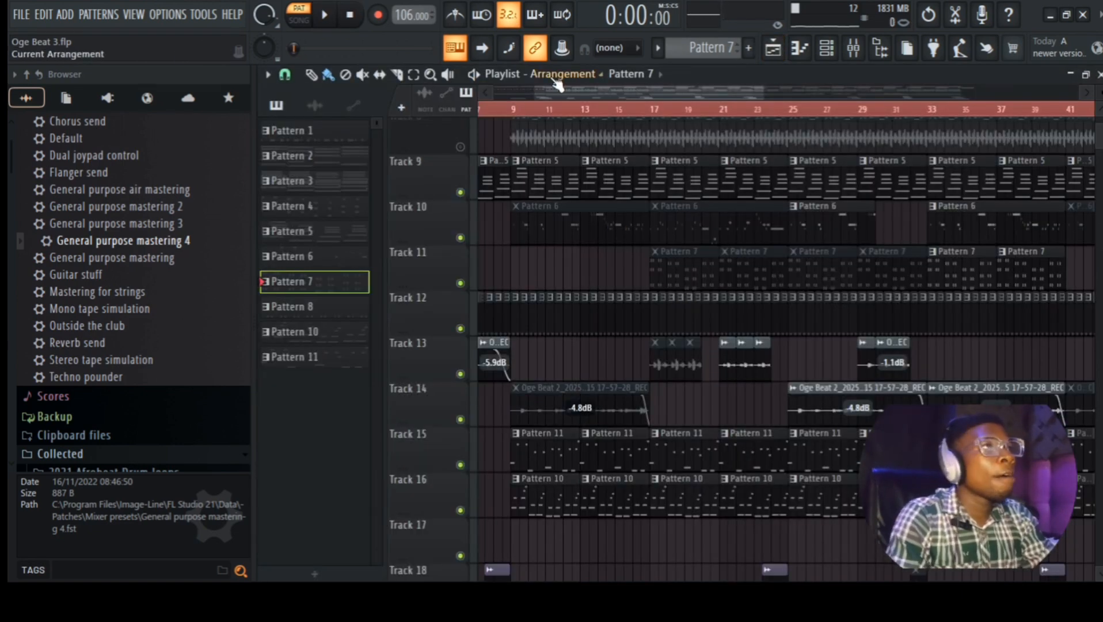
pyautogui.moveTo(556, 92); pyautogui.dragTo(402, 93)
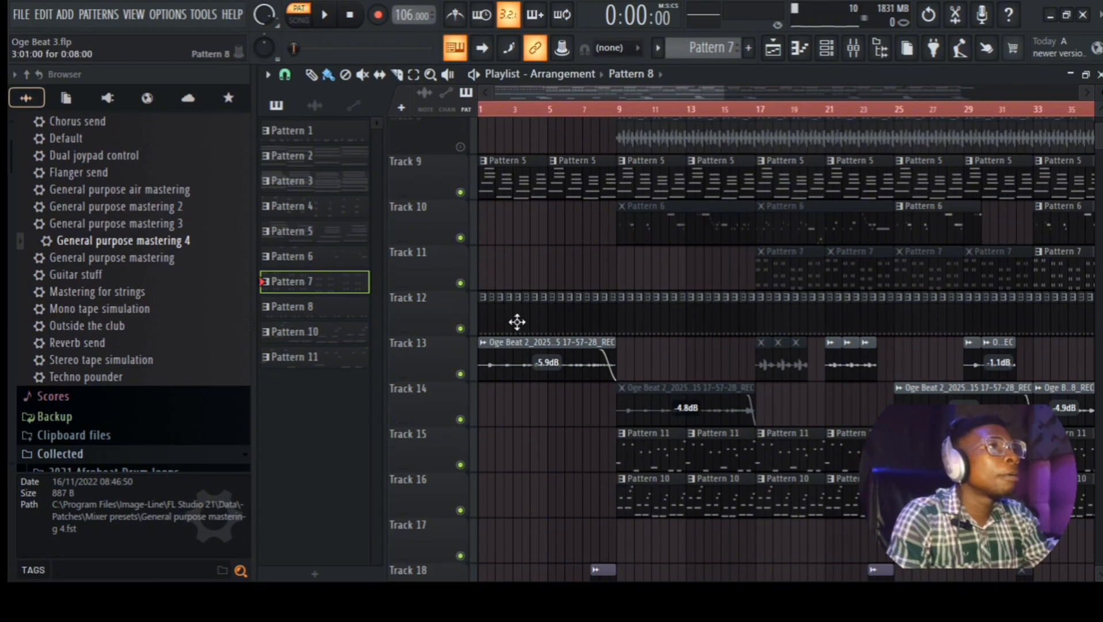
# Step: Make Pattern 8 current, play its hi-hat groove in the Channel rack, and return to the Playlist
pyautogui.click(498, 327)
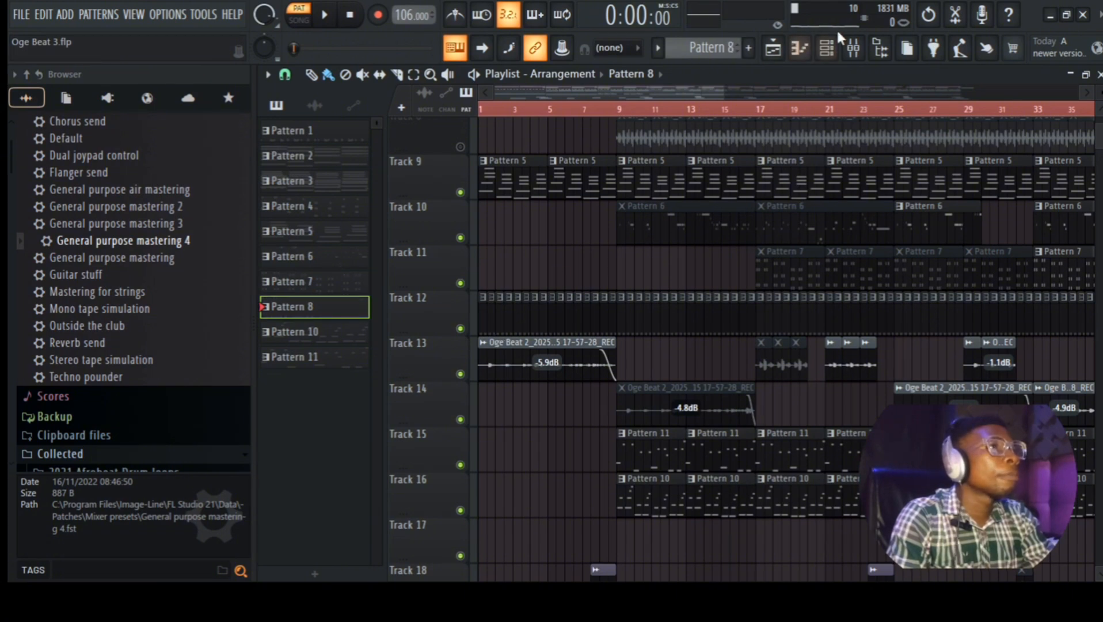
pyautogui.click(826, 48)
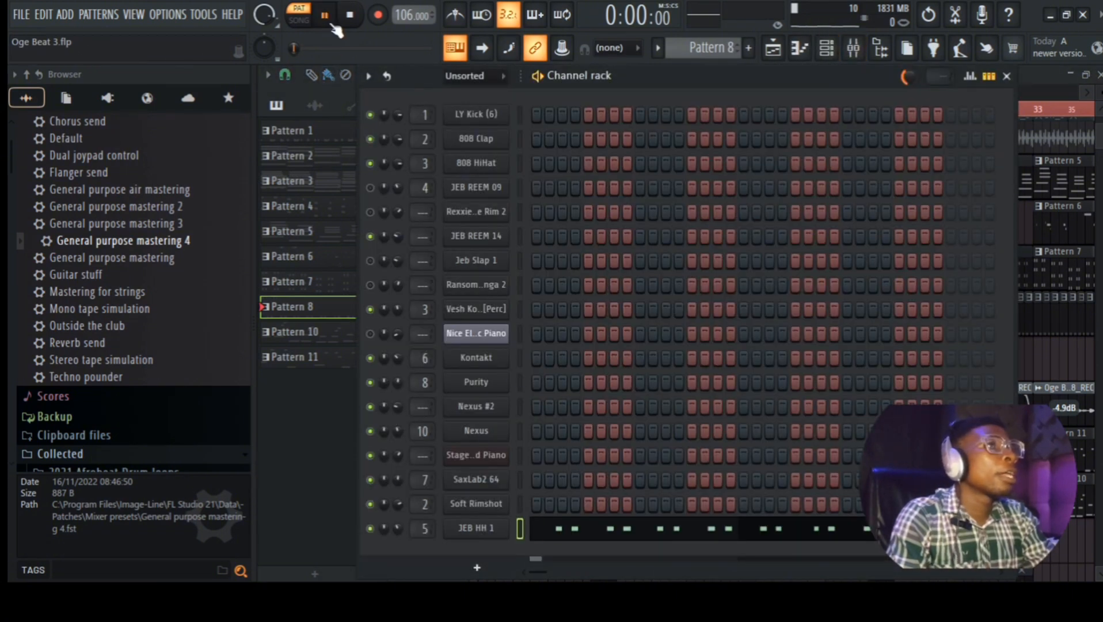
pyautogui.press('space')
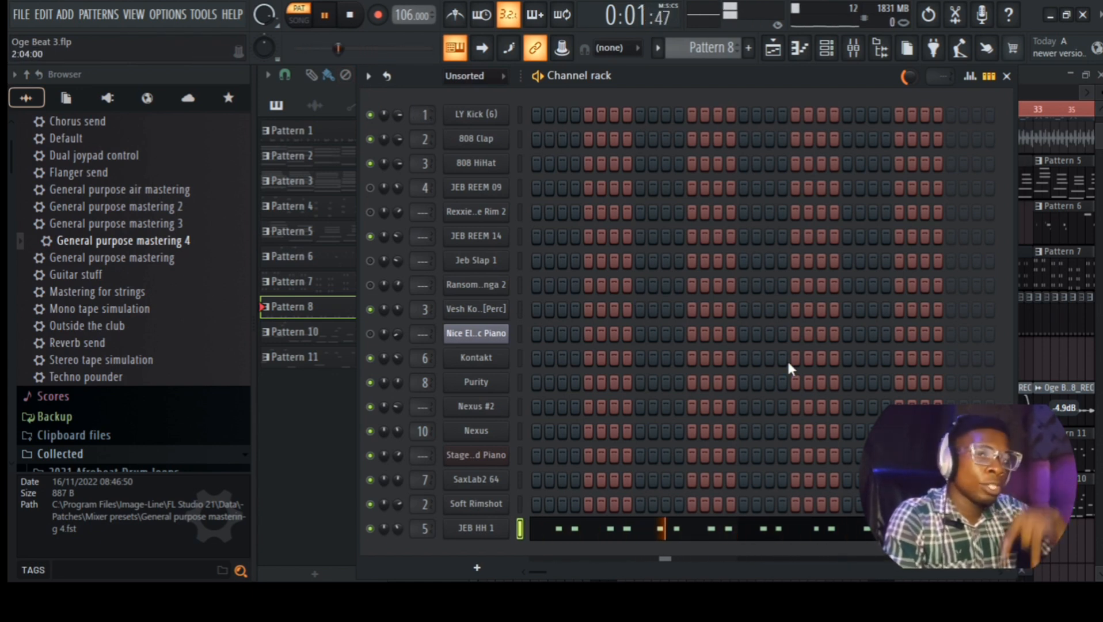
pyautogui.click(774, 49)
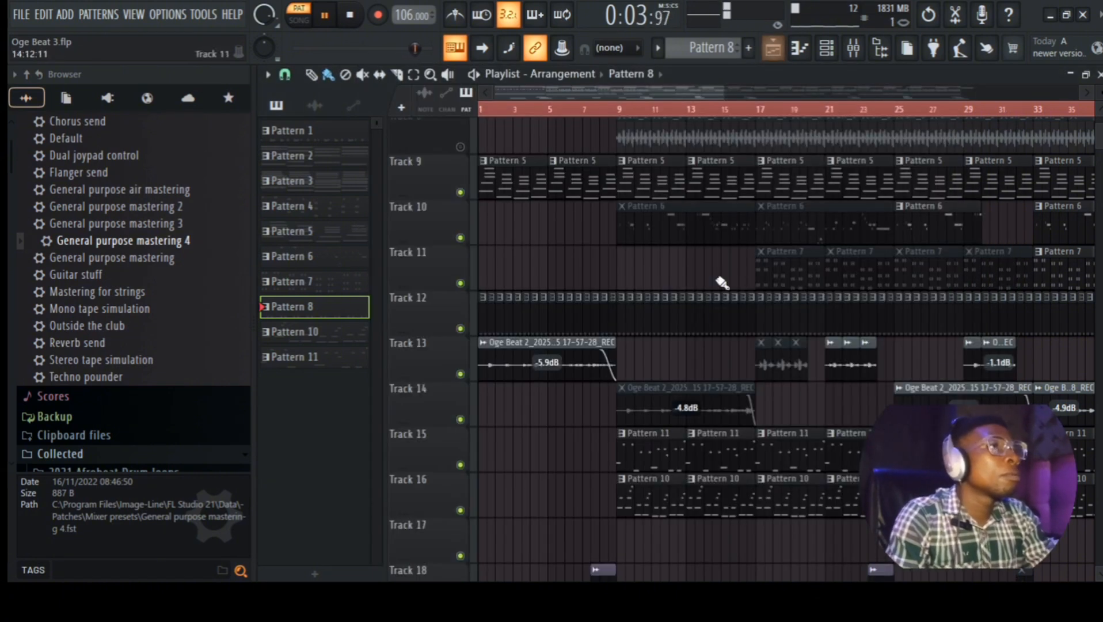
pyautogui.click(351, 16)
pyautogui.doubleClick(545, 361)
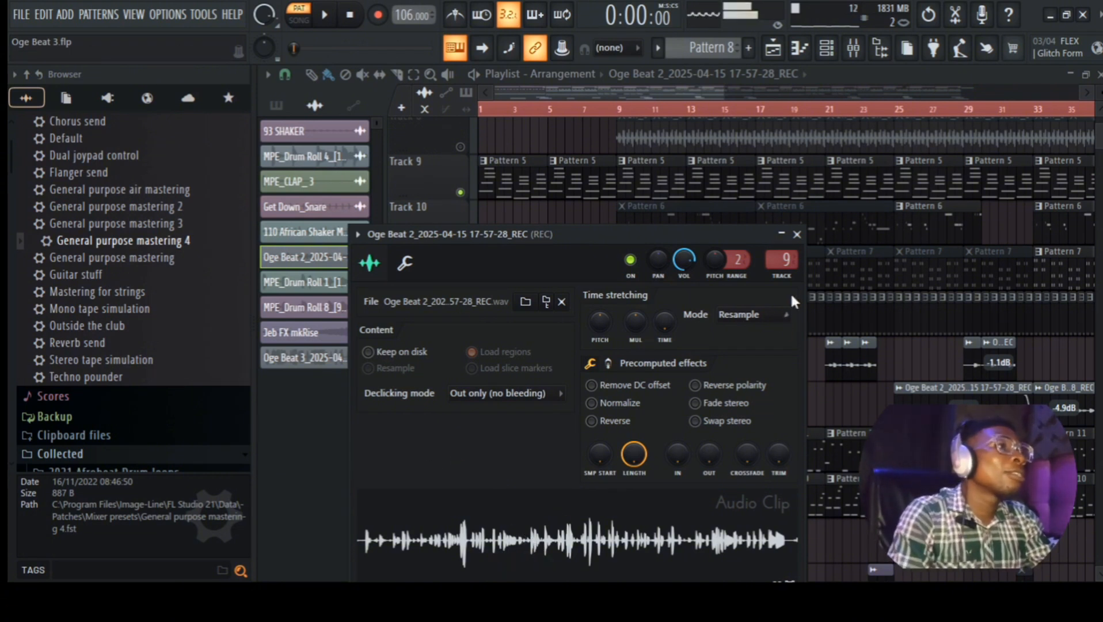
pyautogui.click(797, 234)
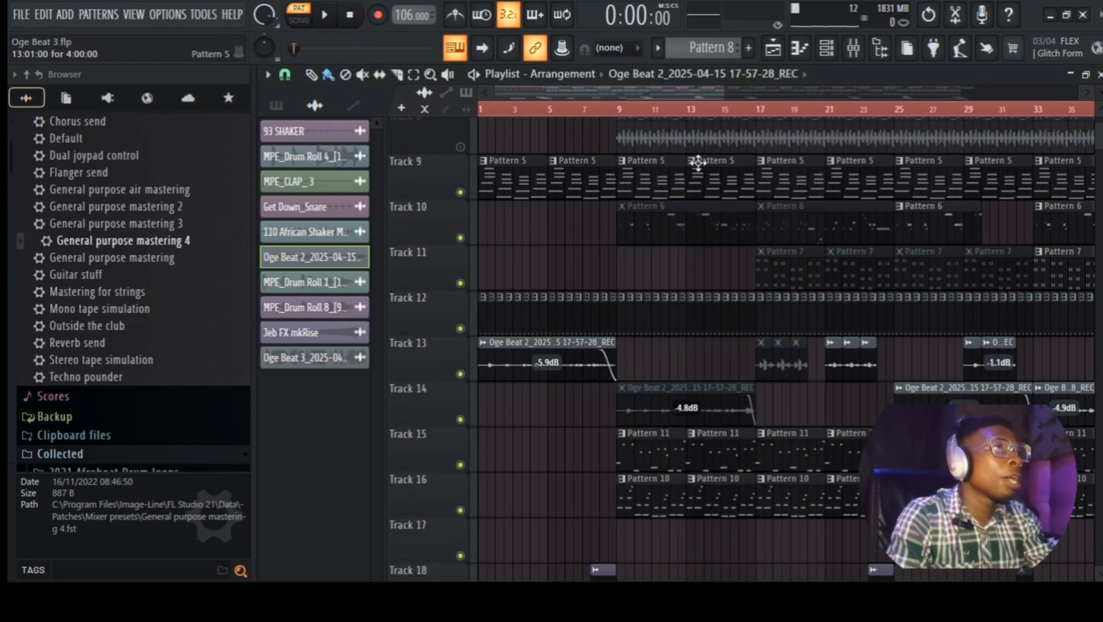
pyautogui.scroll(-2, 766, 315)
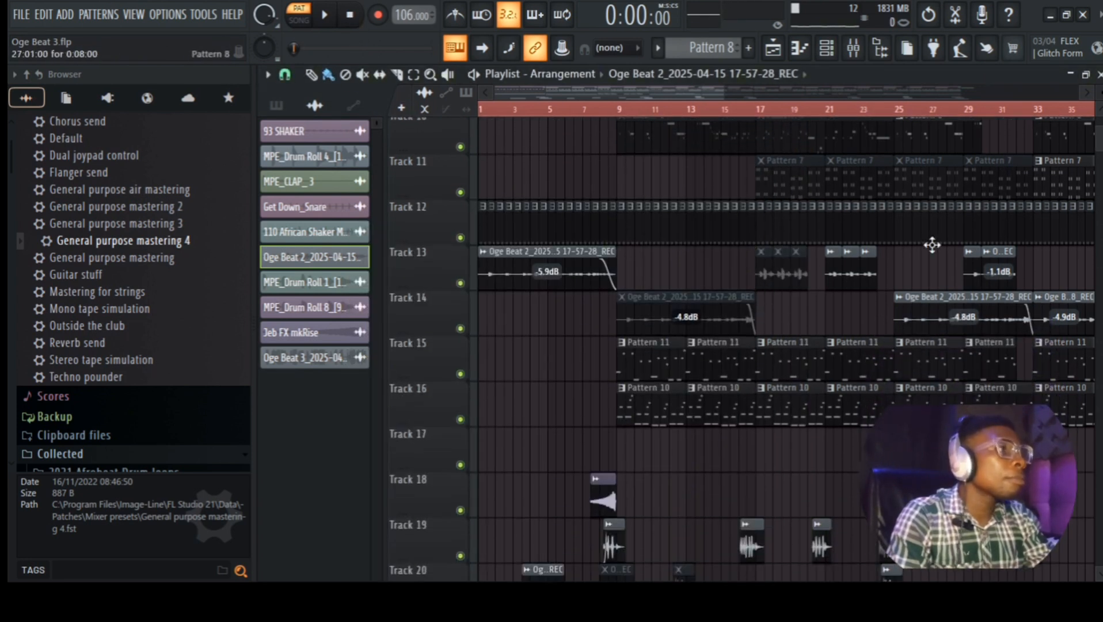
# Step: Show Pattern 11's channels, open the Nexus instrument, and stop playback
pyautogui.click(653, 363)
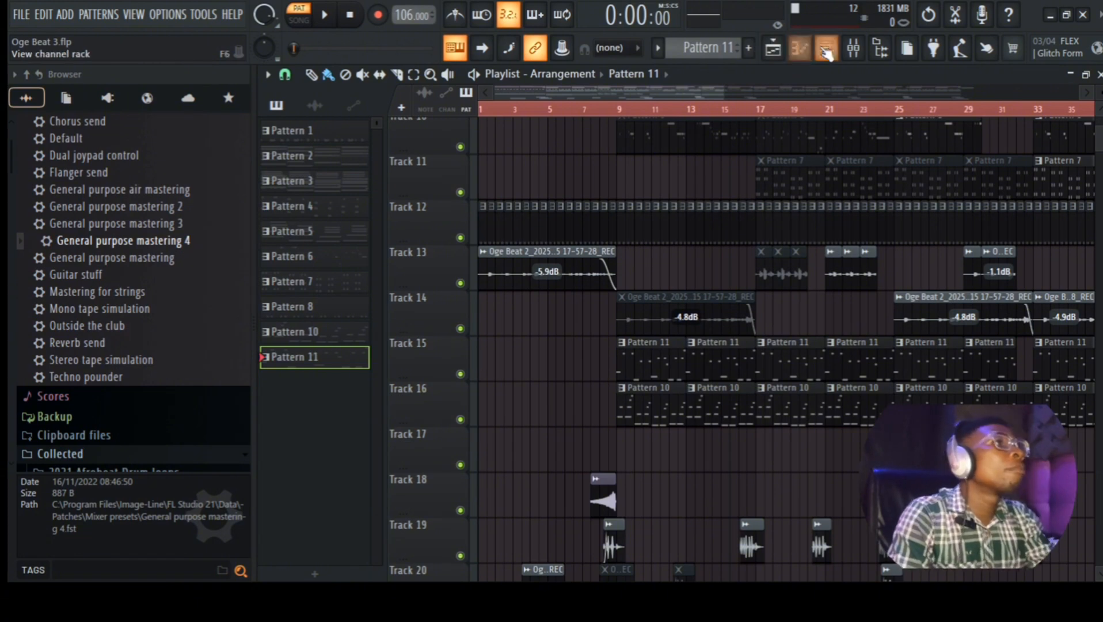
pyautogui.click(779, 52)
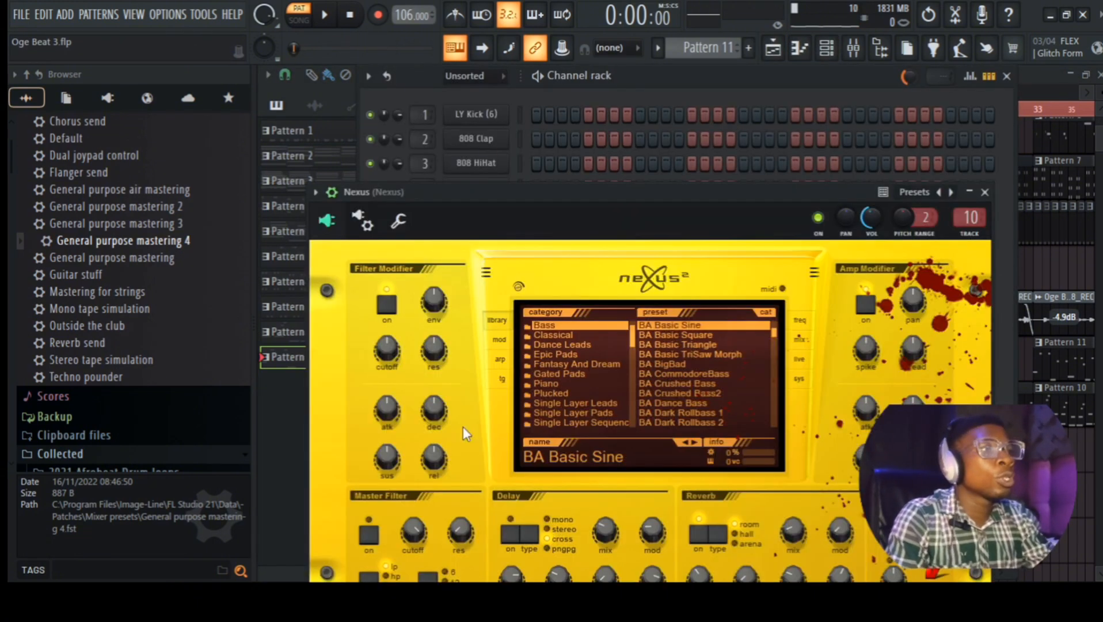
pyautogui.click(465, 430)
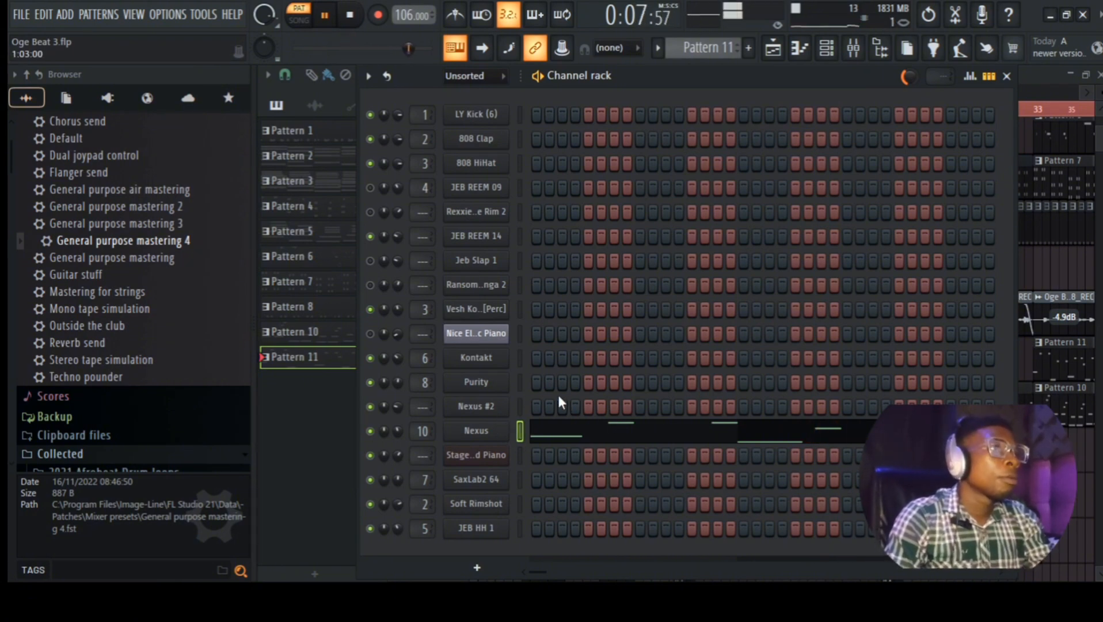
pyautogui.press('space')
# Step: Review Nexus's BA Basic Sine preset, then return to the Playlist with Pattern 10 current
pyautogui.click(468, 440)
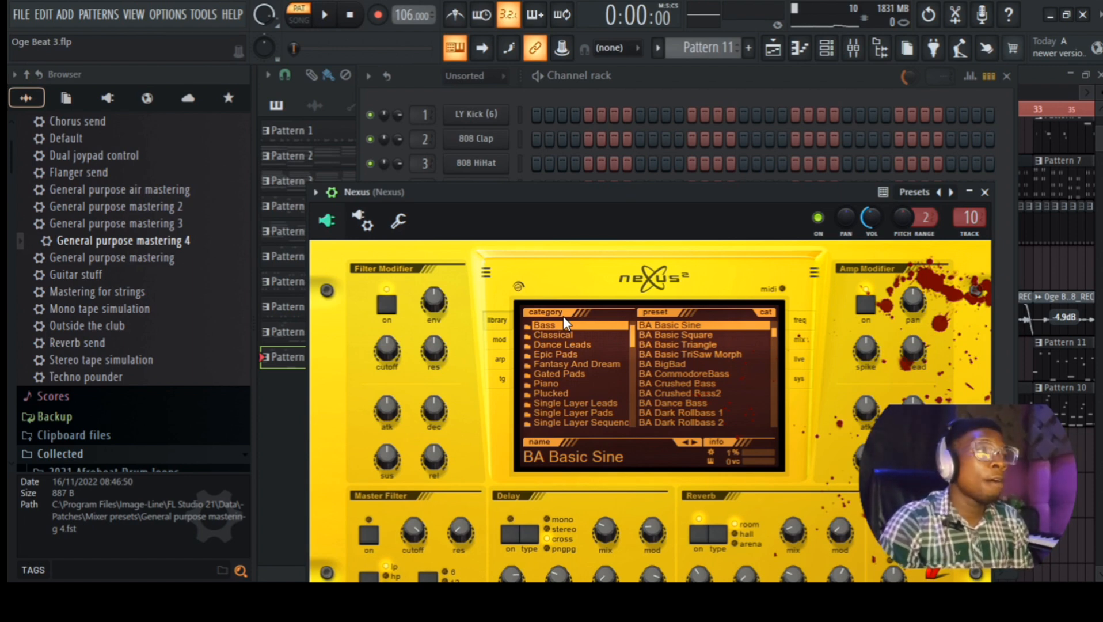
pyautogui.click(985, 192)
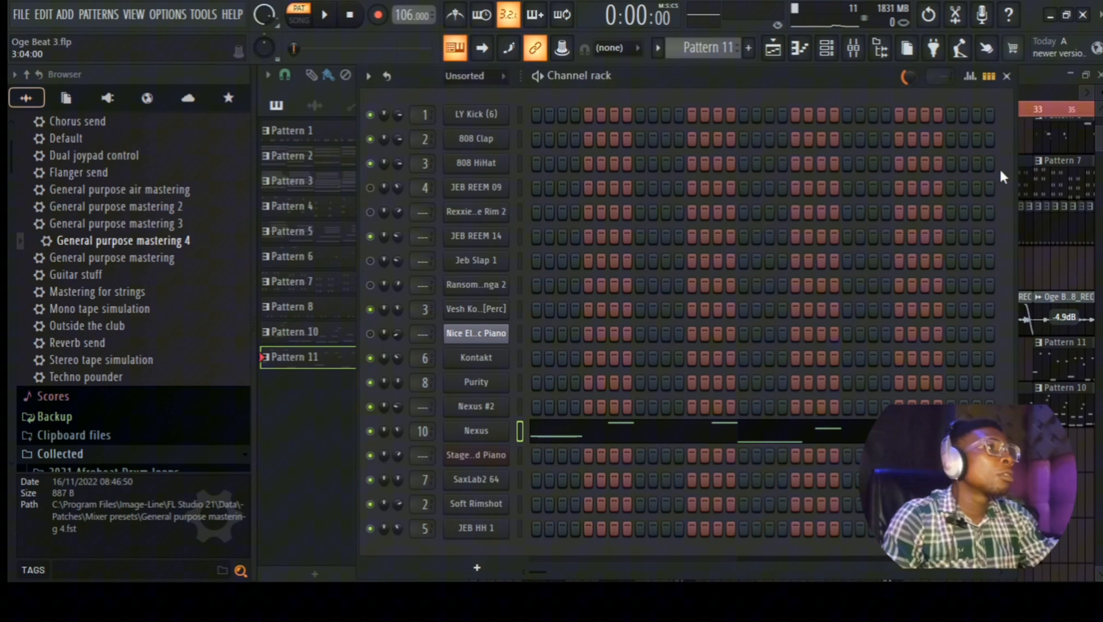
pyautogui.click(1033, 78)
pyautogui.click(666, 409)
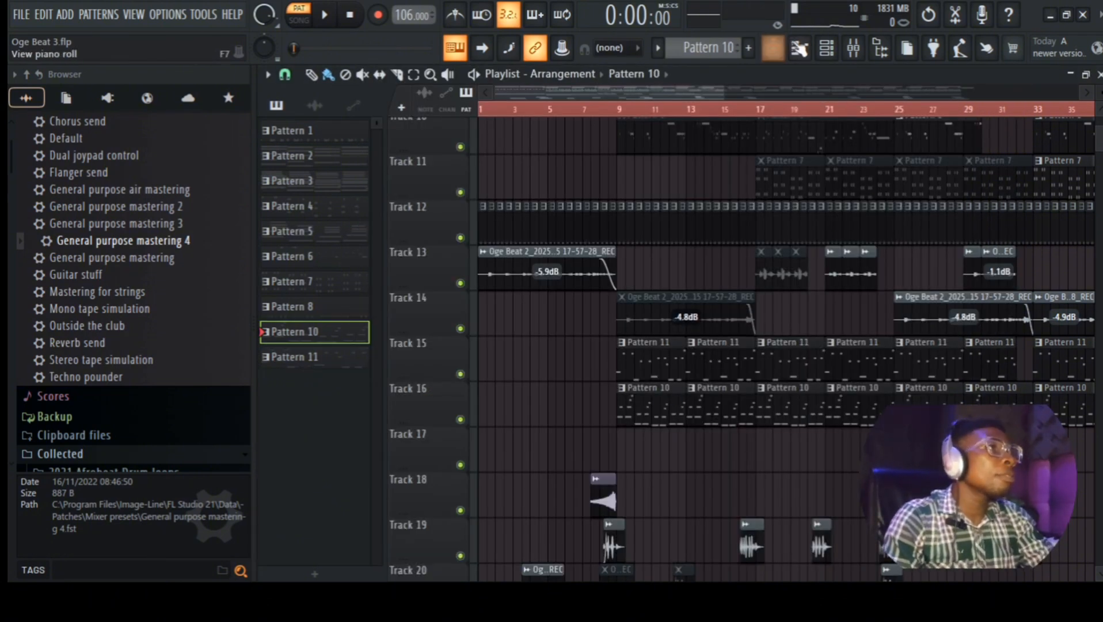
# Step: Play Pattern 10 from the Channel rack to hear it, then stop playback
pyautogui.click(827, 48)
pyautogui.click(324, 15)
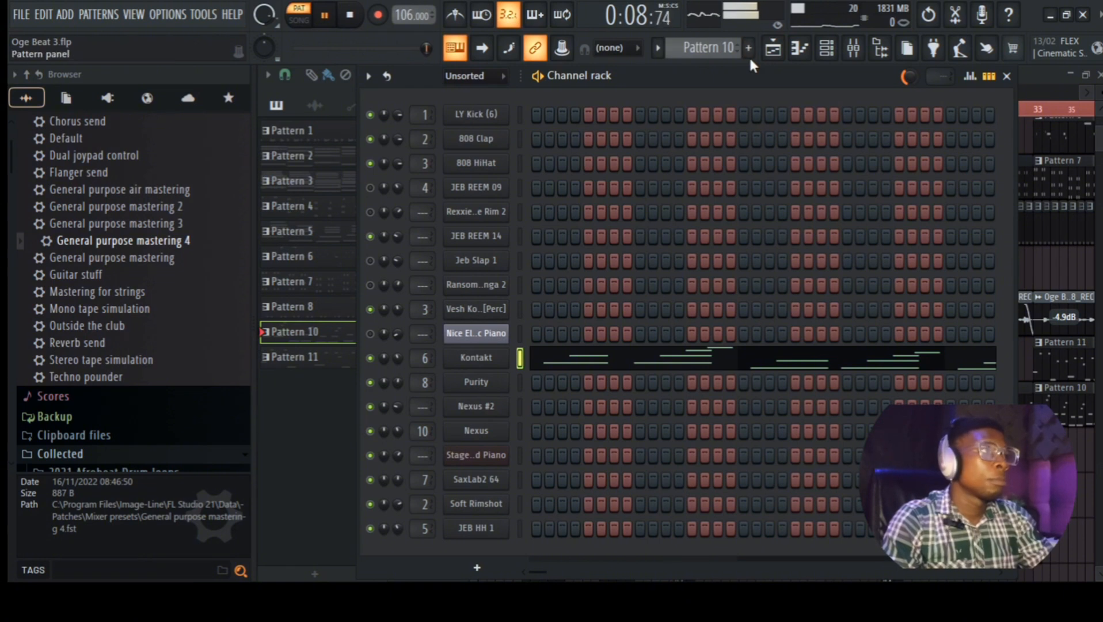
pyautogui.press('space')
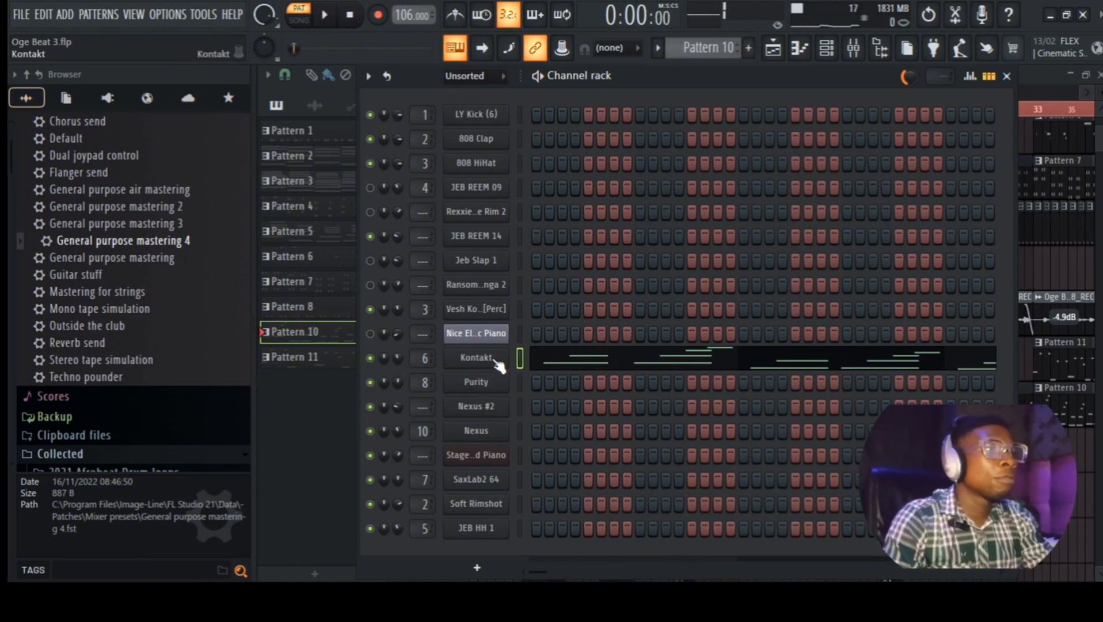
# Step: Inspect the Kontakt instrument holding the EEG Strawberry guitar and its libraries, then close it
pyautogui.click(494, 358)
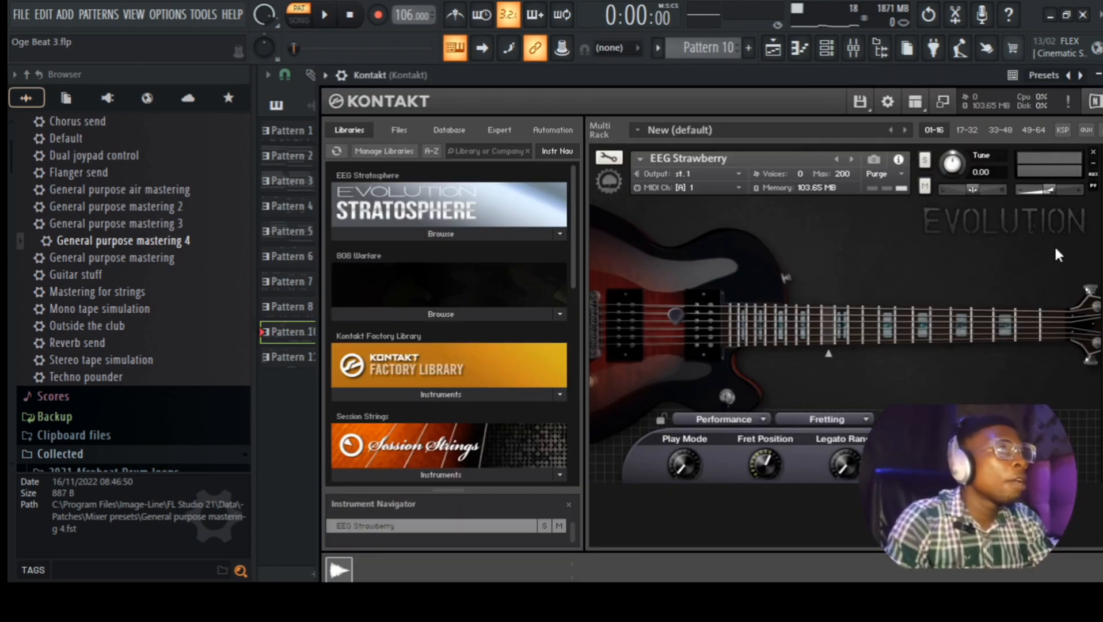
pyautogui.moveTo(574, 251); pyautogui.dragTo(567, 437)
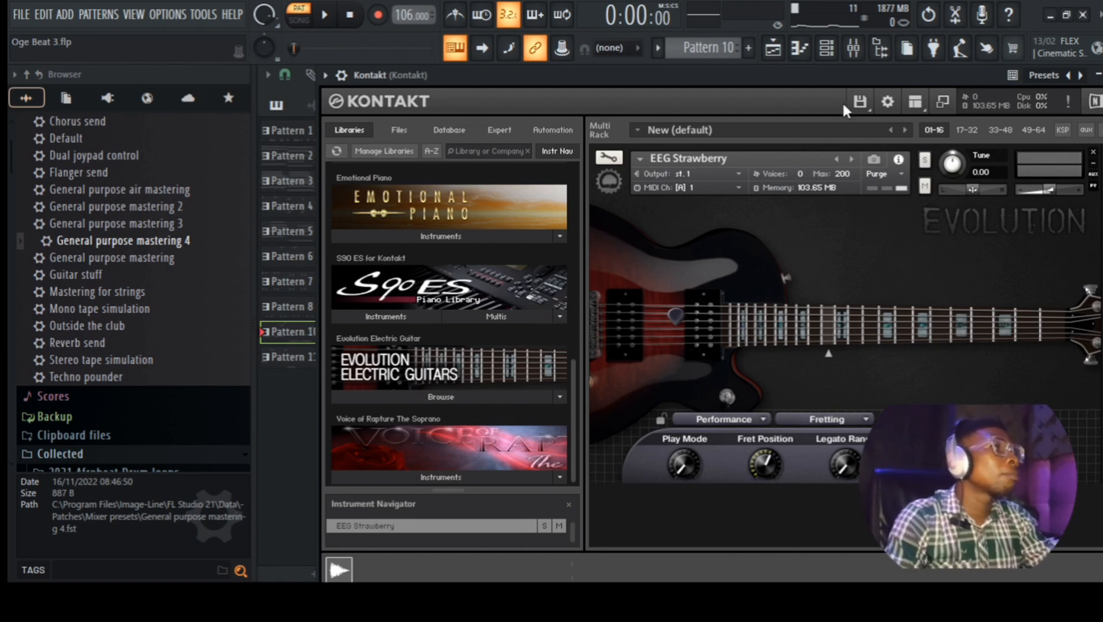
pyautogui.moveTo(847, 72); pyautogui.dragTo(603, 195)
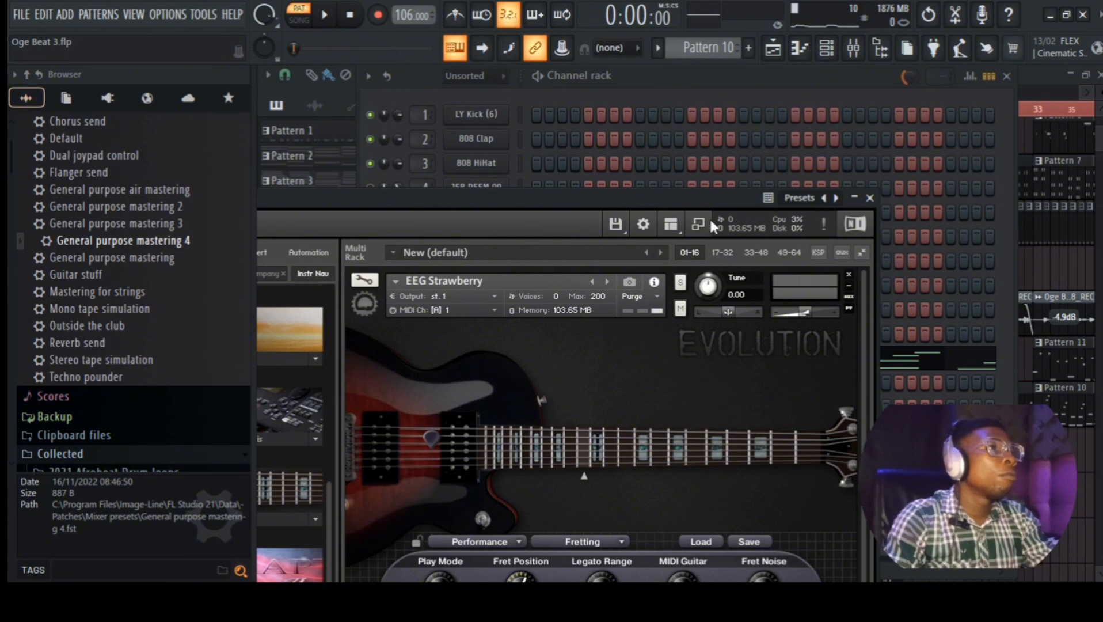
pyautogui.click(870, 198)
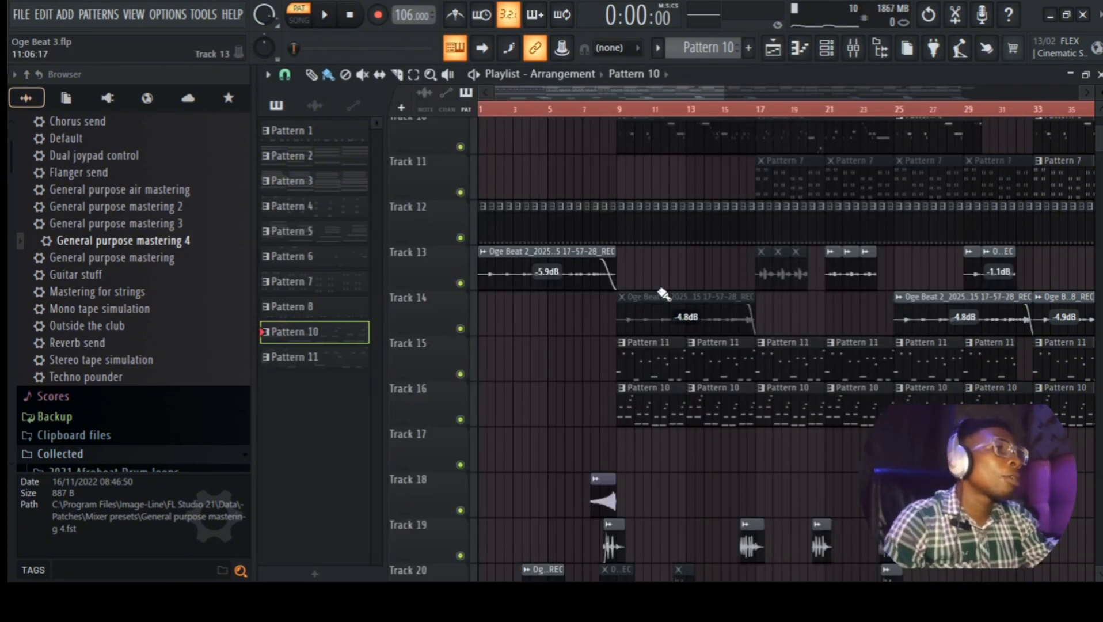
# Step: Check the Jeb FX mkRise clip's sample settings and waveform, then close them
pyautogui.scroll(-4, 650, 378)
pyautogui.scroll(-2, 713, 325)
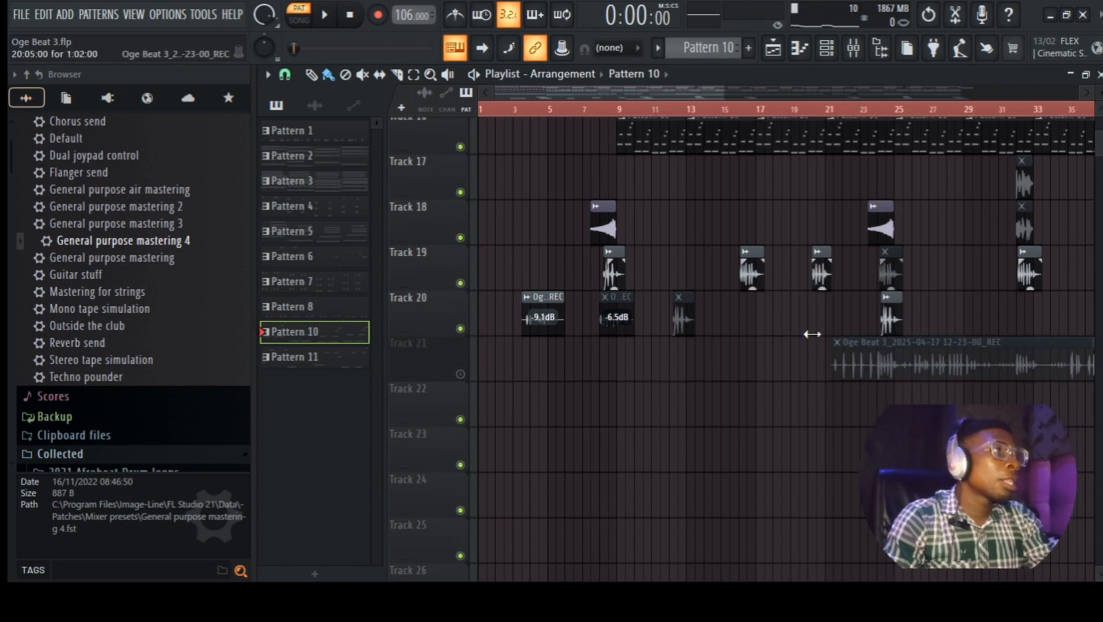
pyautogui.doubleClick(606, 227)
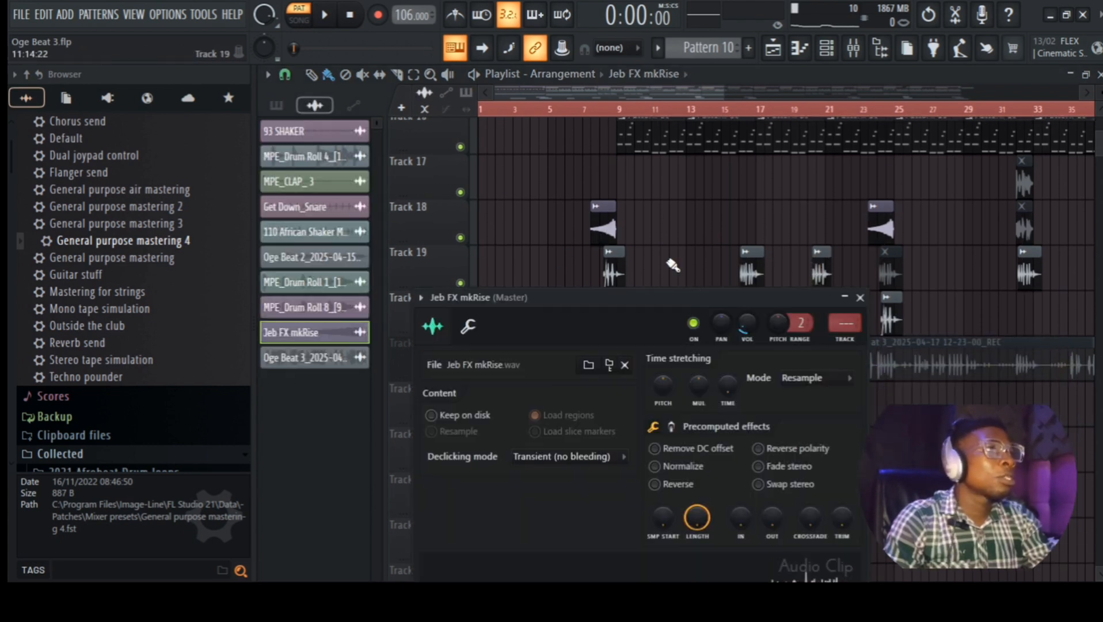
pyautogui.moveTo(664, 293); pyautogui.dragTo(664, 133)
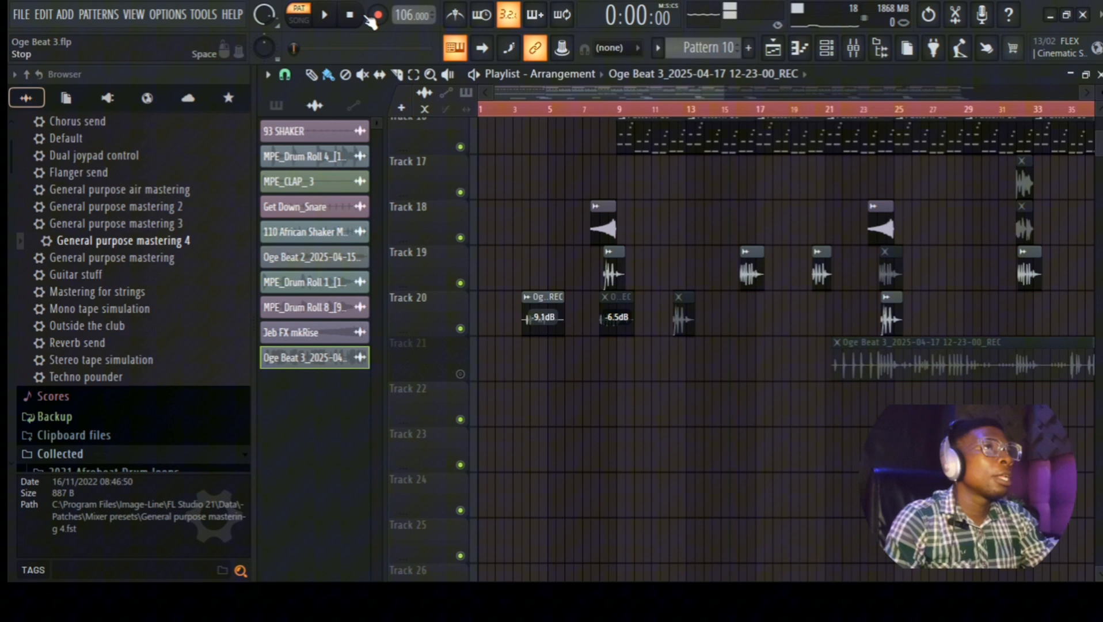
pyautogui.click(356, 16)
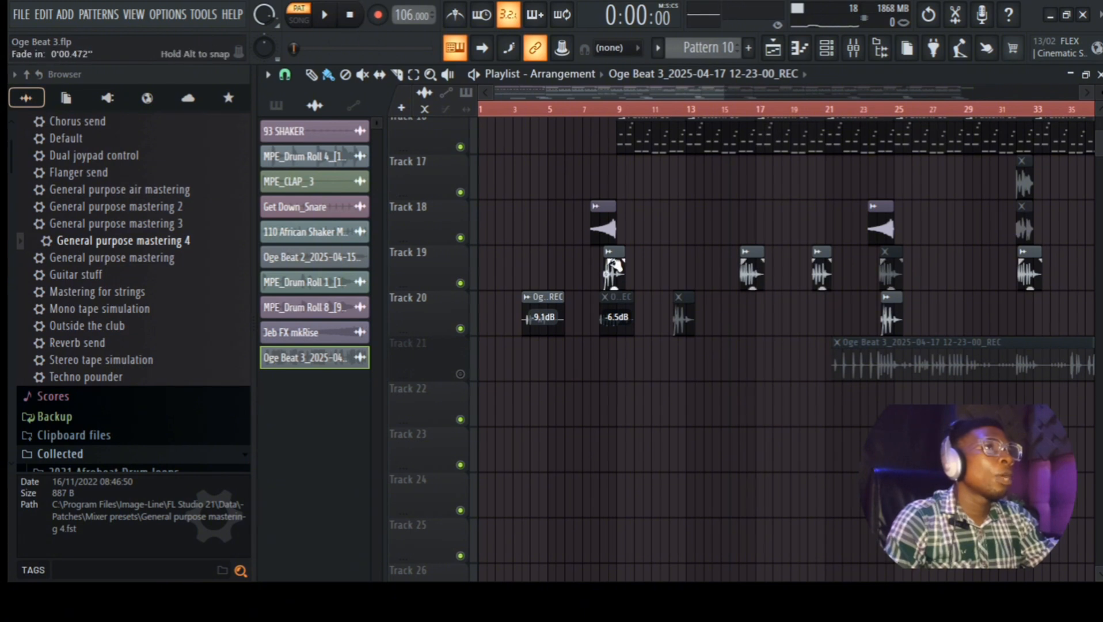
pyautogui.doubleClick(614, 276)
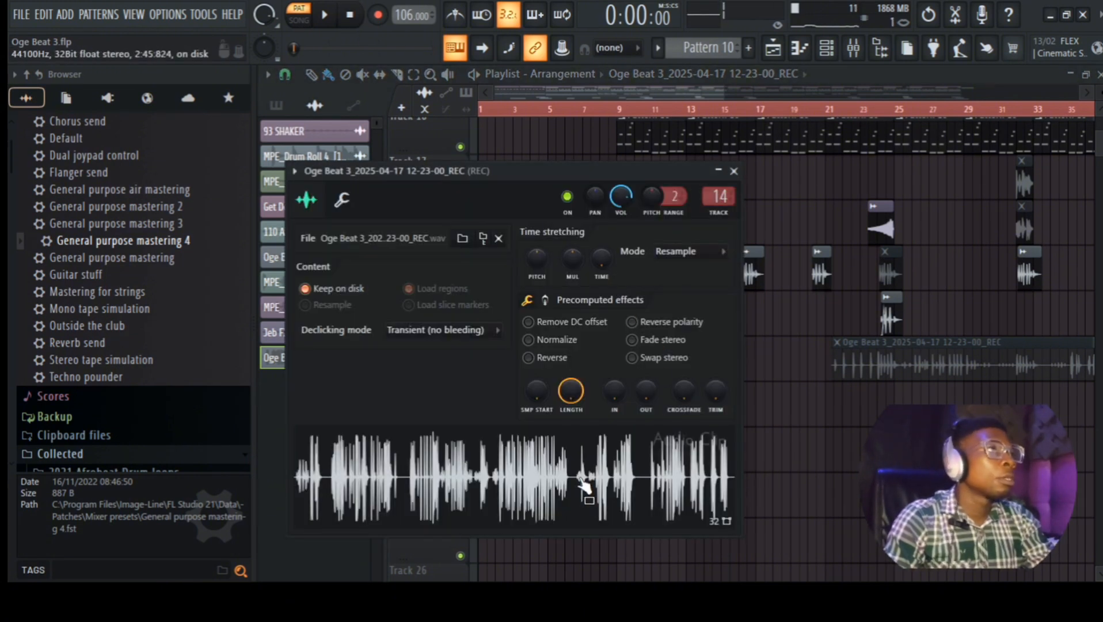
pyautogui.click(734, 171)
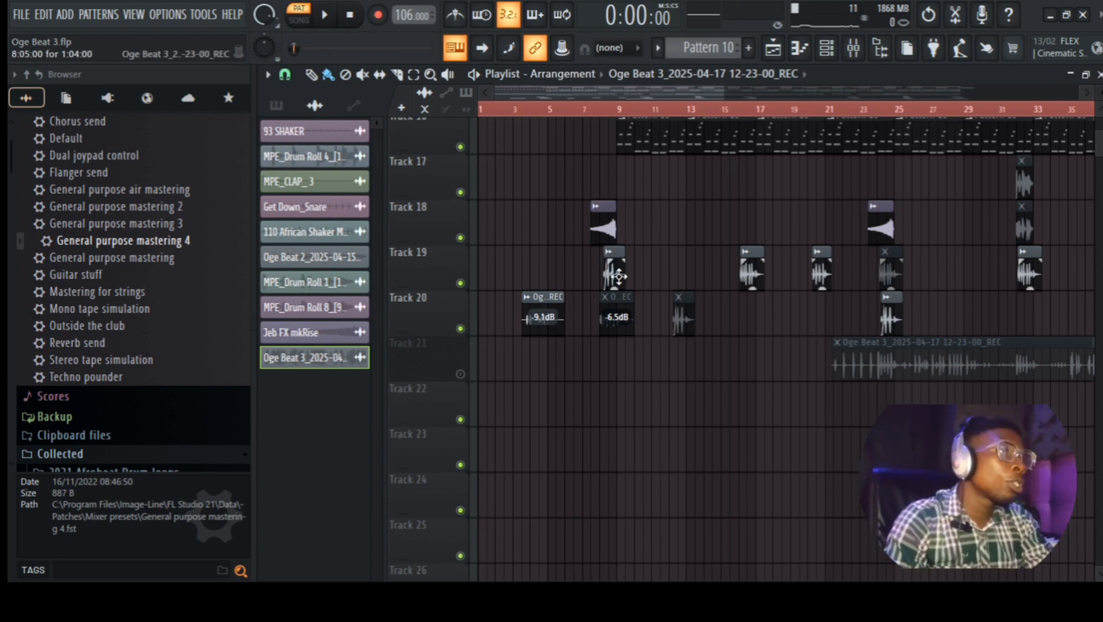
pyautogui.doubleClick(617, 279)
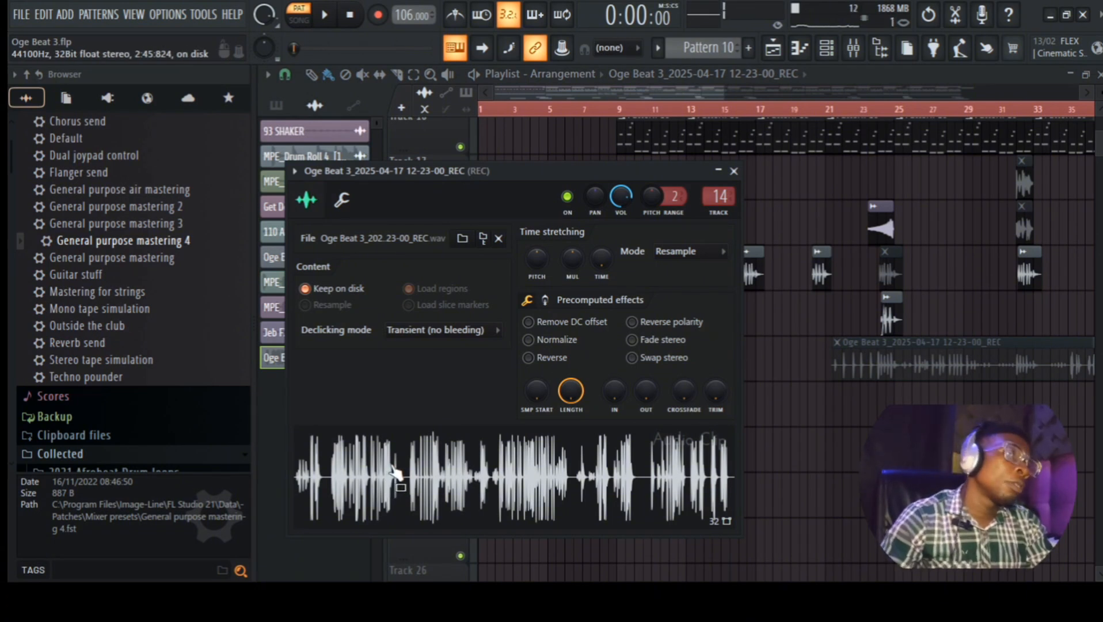
pyautogui.click(734, 171)
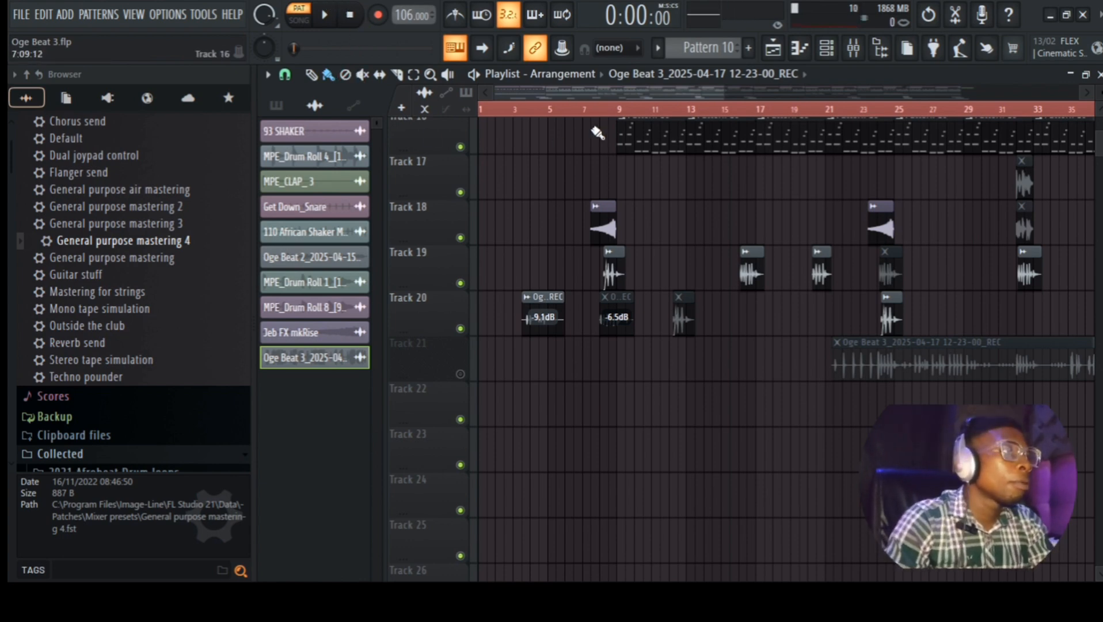
# Step: Zoom the Playlist out and play the whole Oge Beat 3 song in Song mode
pyautogui.moveTo(725, 96); pyautogui.dragTo(1097, 132)
pyautogui.scroll(3, 688, 372)
pyautogui.scroll(6, 688, 371)
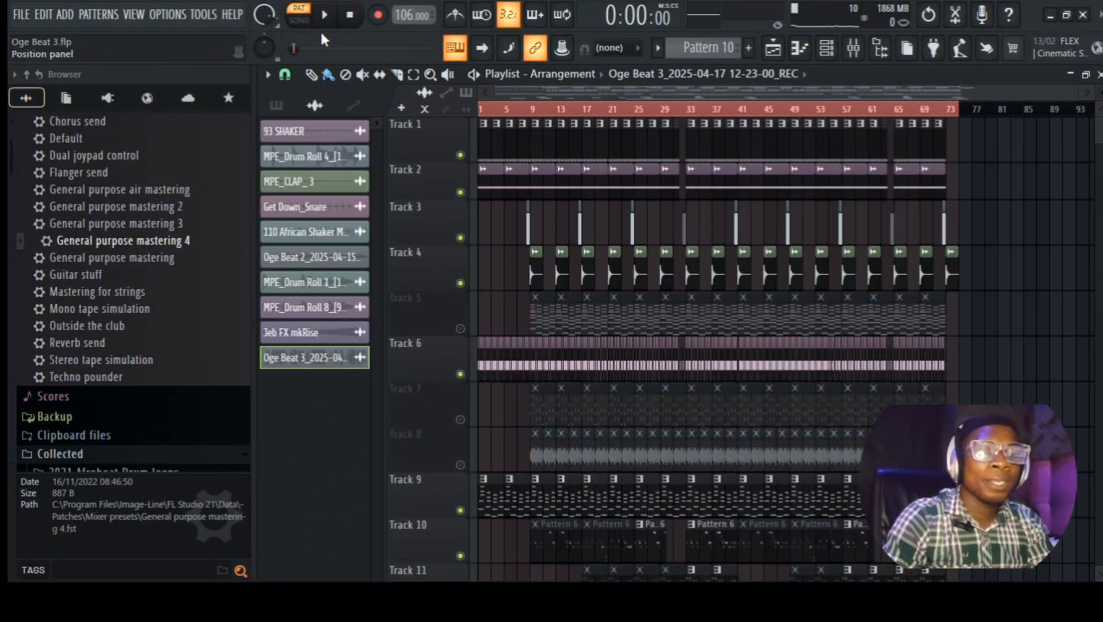
pyautogui.click(324, 19)
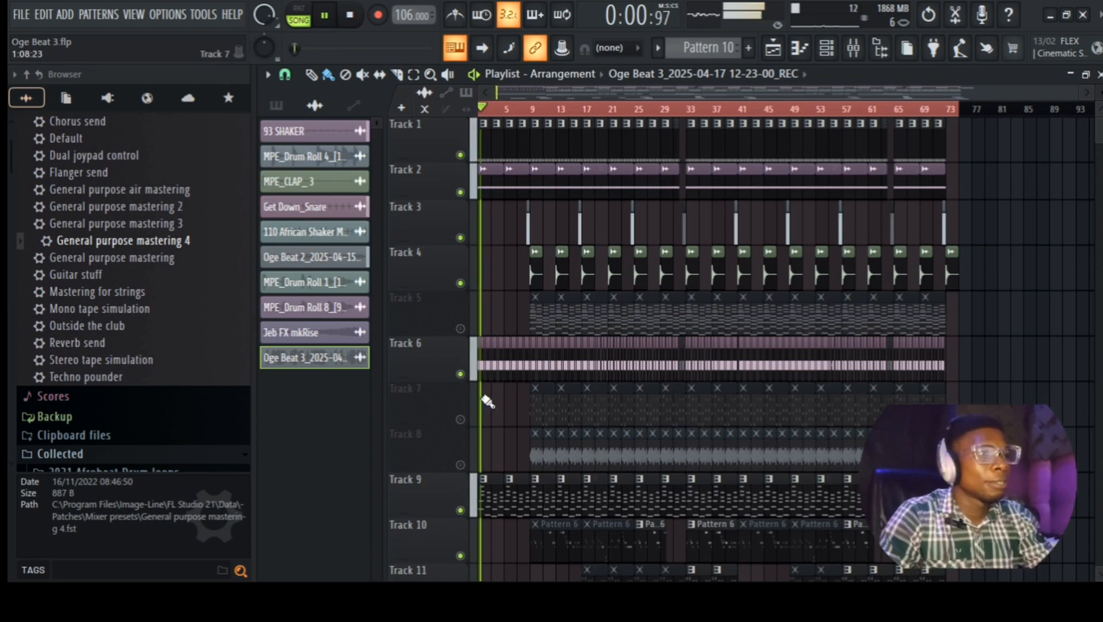
pyautogui.scroll(-3, 485, 397)
pyautogui.scroll(-3, 563, 406)
pyautogui.scroll(4, 599, 322)
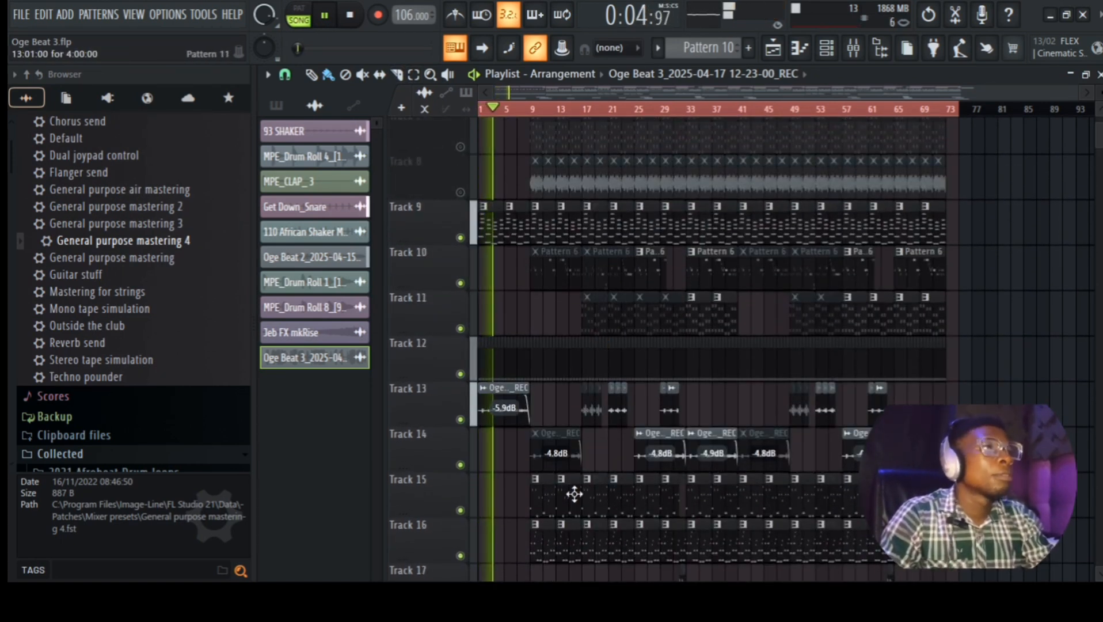
pyautogui.scroll(-6, 576, 495)
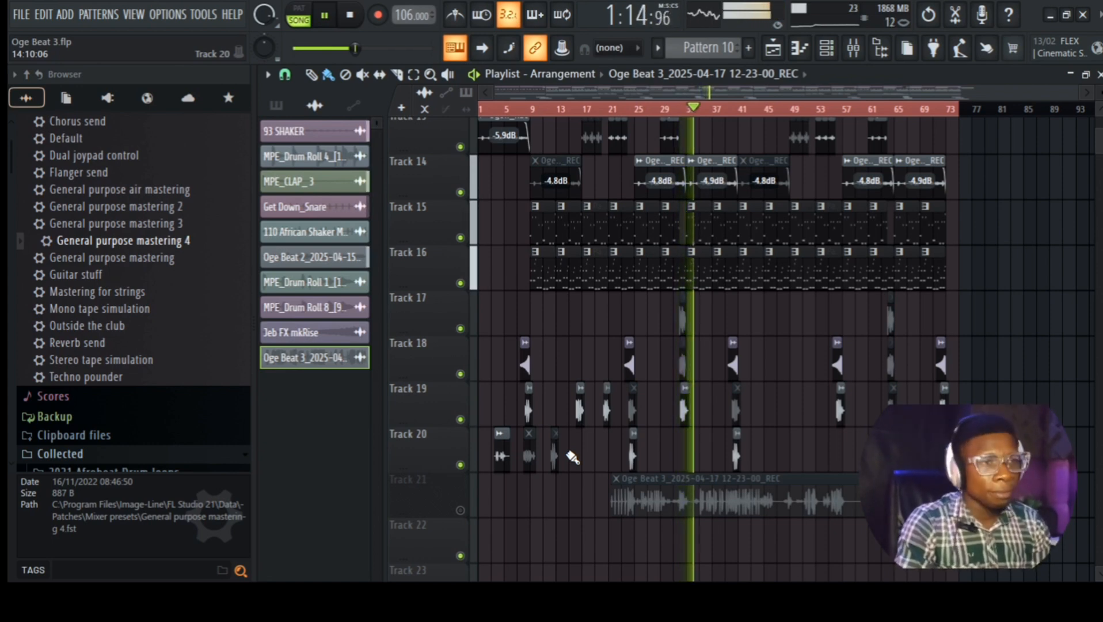
# Step: Select Pattern 7 and move its Track 11 clip to start at bar 1
pyautogui.scroll(5, 594, 469)
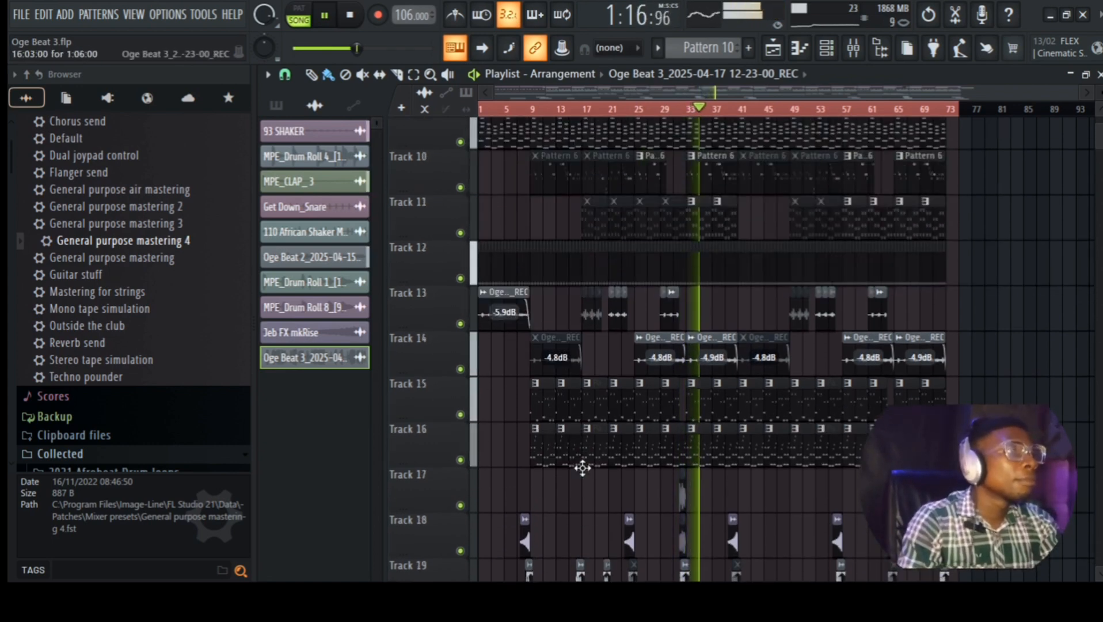
pyautogui.click(693, 274)
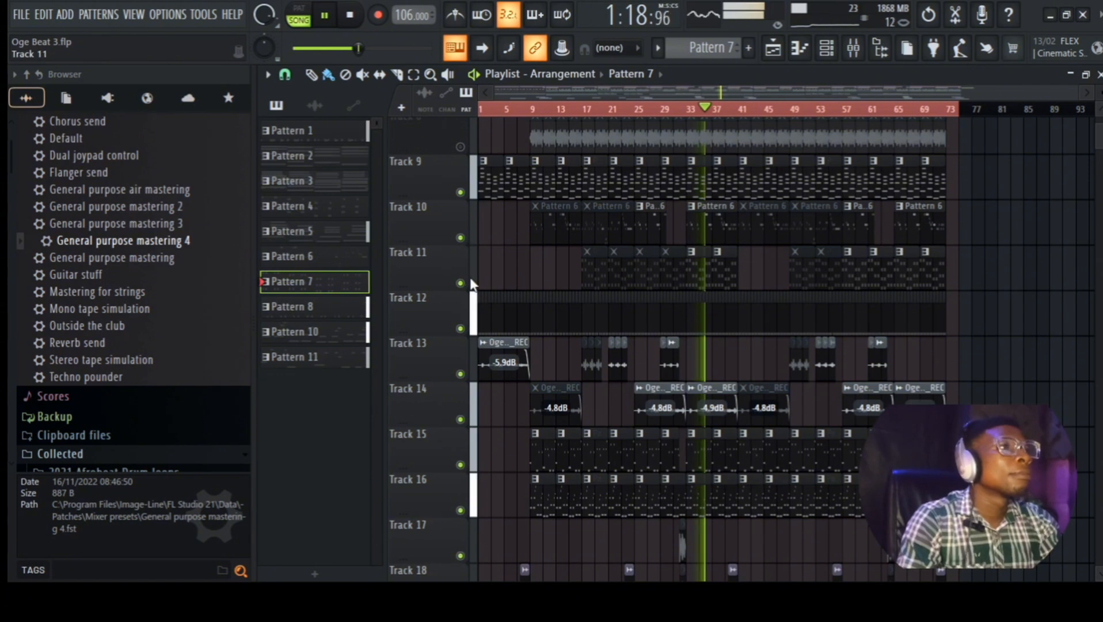
pyautogui.moveTo(493, 278); pyautogui.dragTo(448, 283)
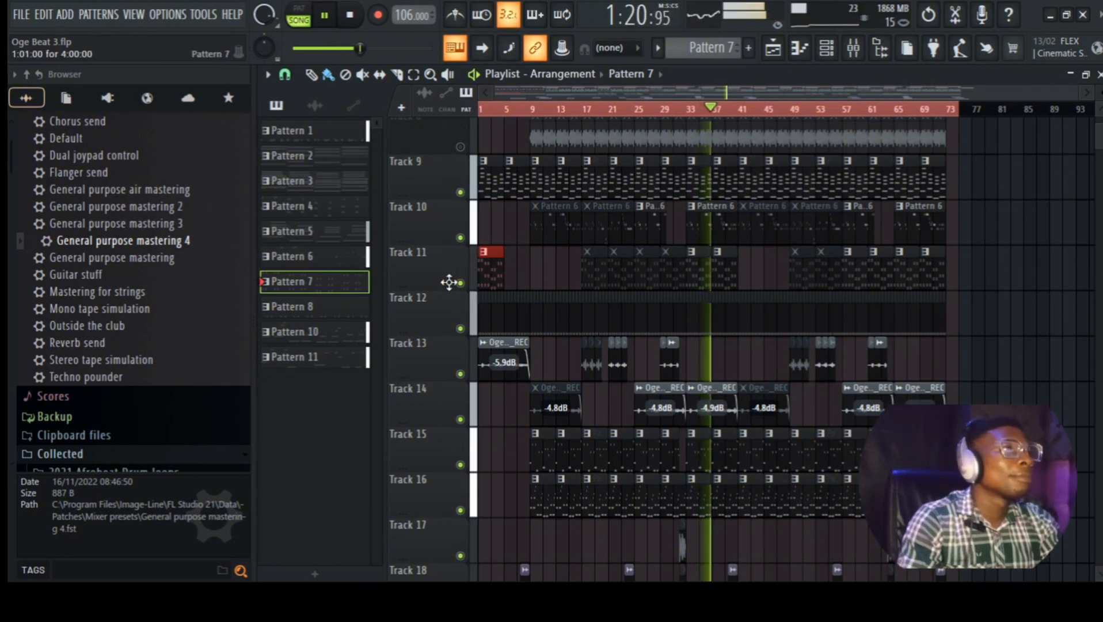